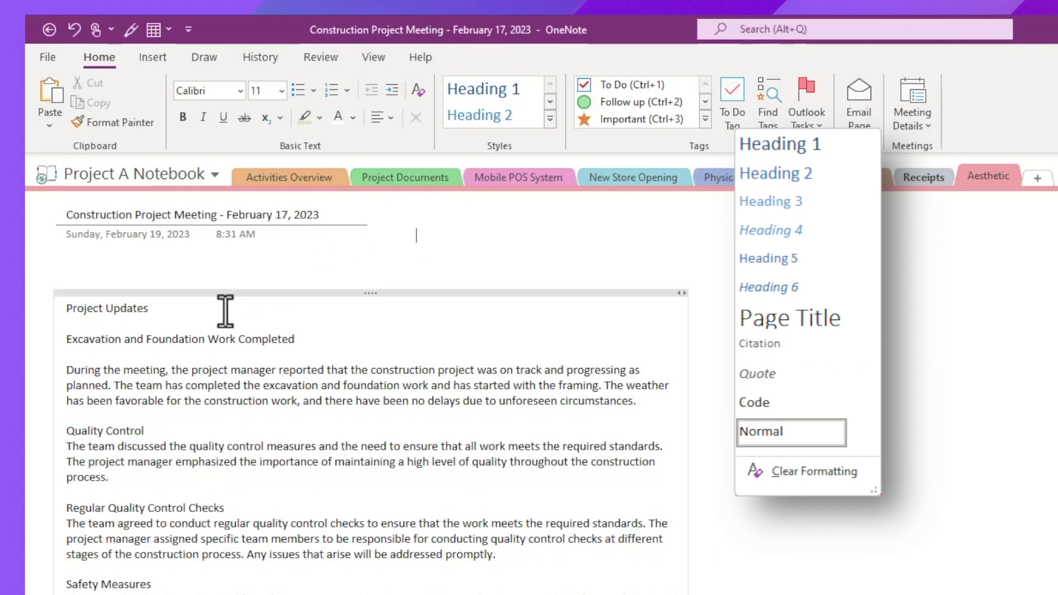
Step: Style Project Updates and Quality Control as Heading 1 and the excavation subheading as Heading 2
{"action": "left_click_drag", "start_coordinate": [171, 304], "coordinate": [47, 307]}
{"action": "left_click", "coordinate": [497, 91]}
{"action": "left_click_drag", "start_coordinate": [160, 432], "coordinate": [43, 435]}
{"action": "left_click", "coordinate": [485, 99]}
{"action": "left_click_drag", "start_coordinate": [289, 348], "coordinate": [58, 346]}
{"action": "left_click", "coordinate": [362, 91]}
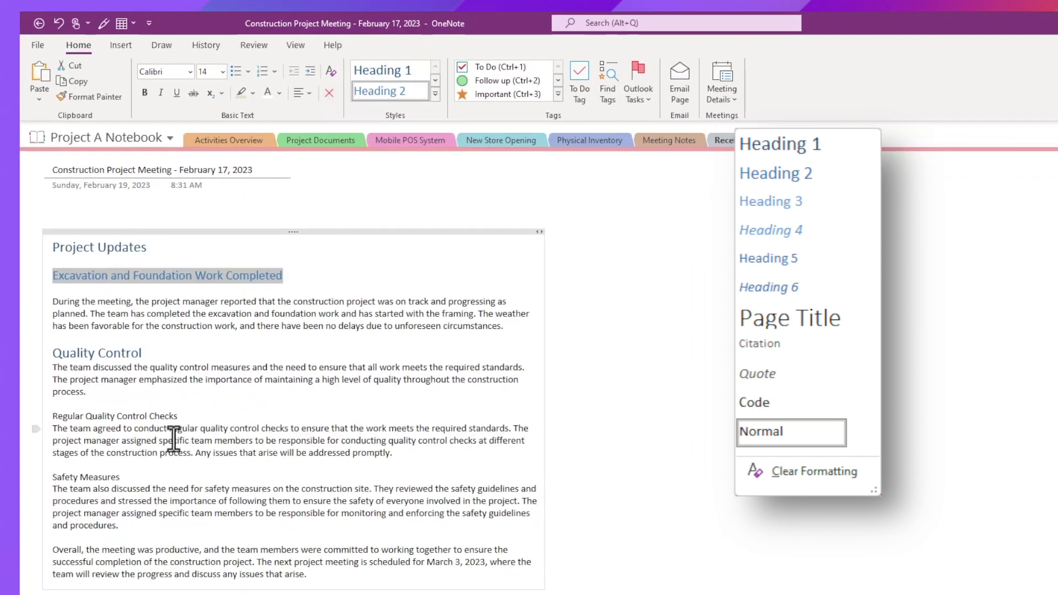
{"action": "left_click_drag", "start_coordinate": [179, 416], "coordinate": [39, 417]}
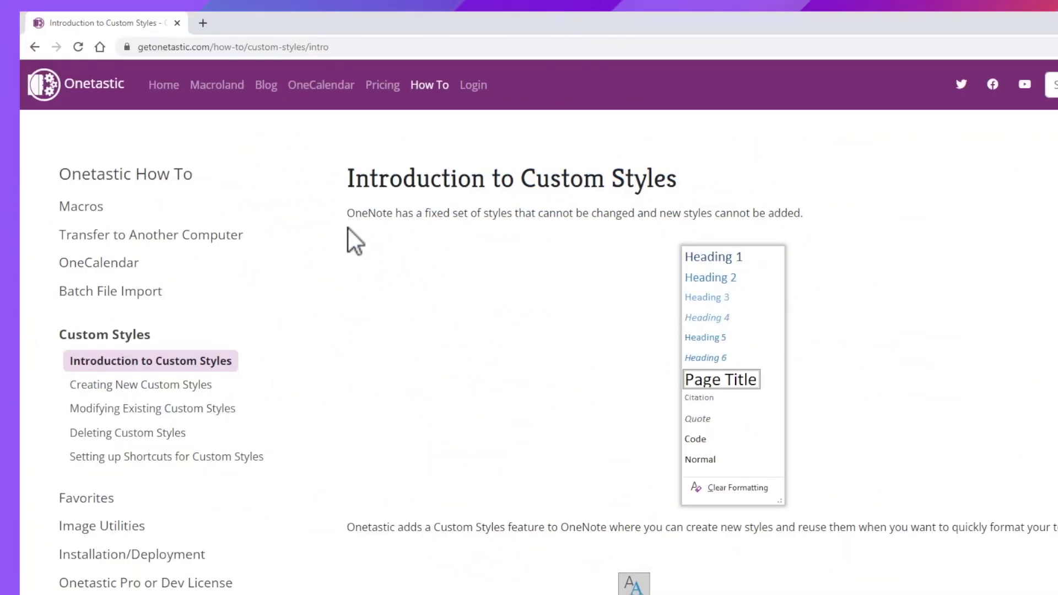
Step: Scroll through Onetastic's Introduction to Custom Styles guide
{"action": "scroll", "coordinate": [349, 230], "scroll_direction": "down", "scroll_amount": 4}
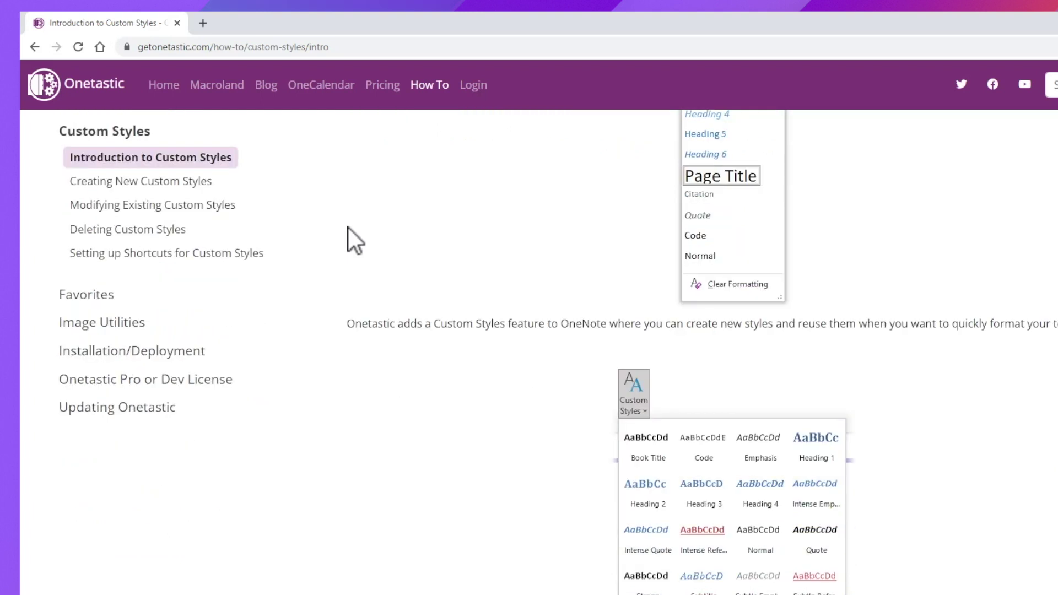
{"action": "scroll", "coordinate": [348, 228], "scroll_direction": "down", "scroll_amount": 1}
{"action": "scroll", "coordinate": [349, 229], "scroll_direction": "down", "scroll_amount": 1}
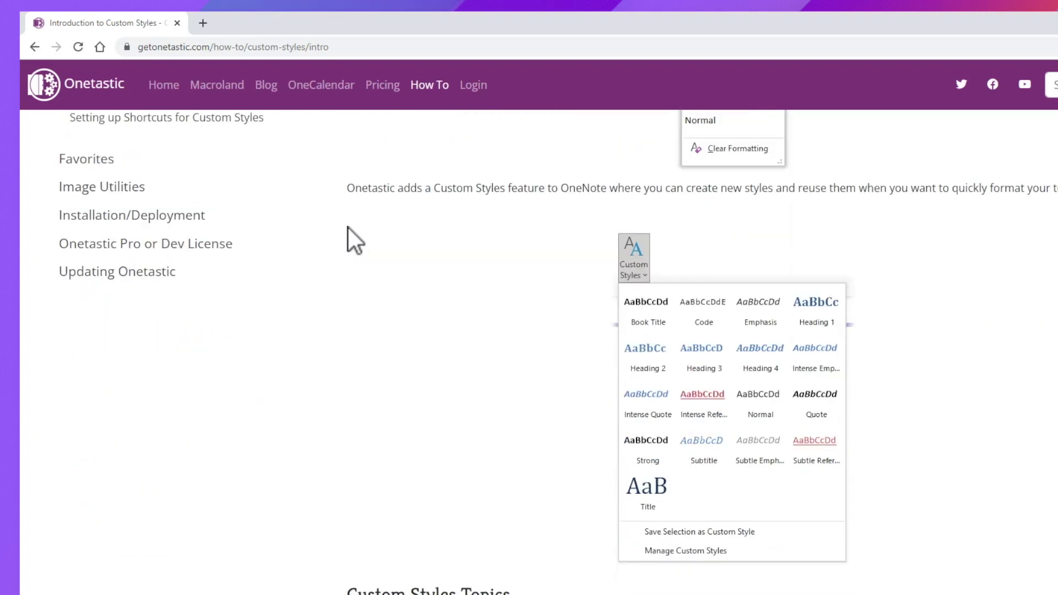
{"action": "scroll", "coordinate": [348, 227], "scroll_direction": "up", "scroll_amount": 6}
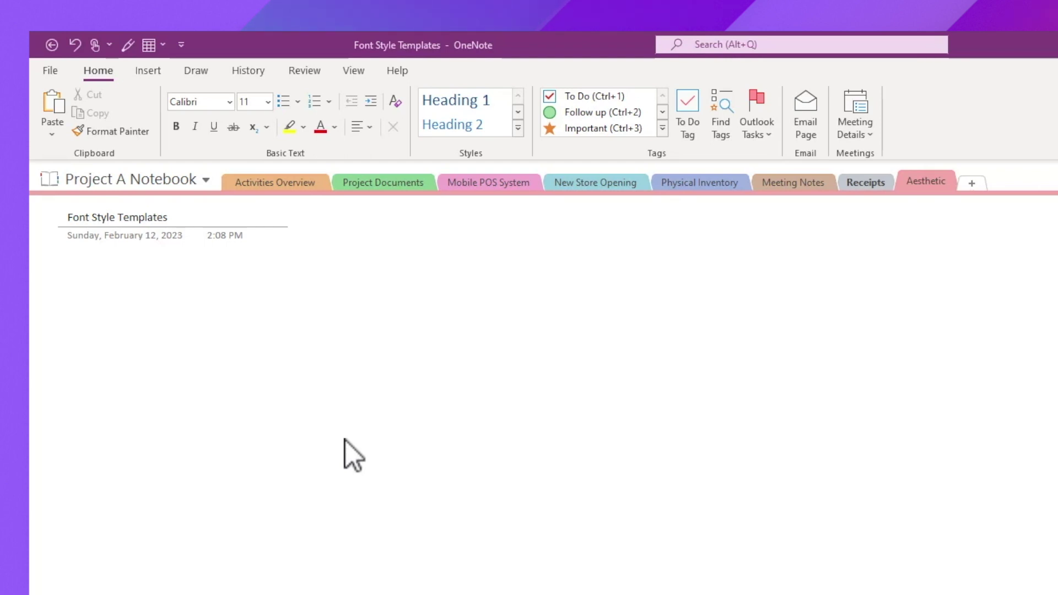
Step: Type five sample lines below the date: Page Title, Heading 1, Heading 2, Normal, Important
{"action": "key", "text": "Return"}
{"action": "type", "text": "Page Title"}
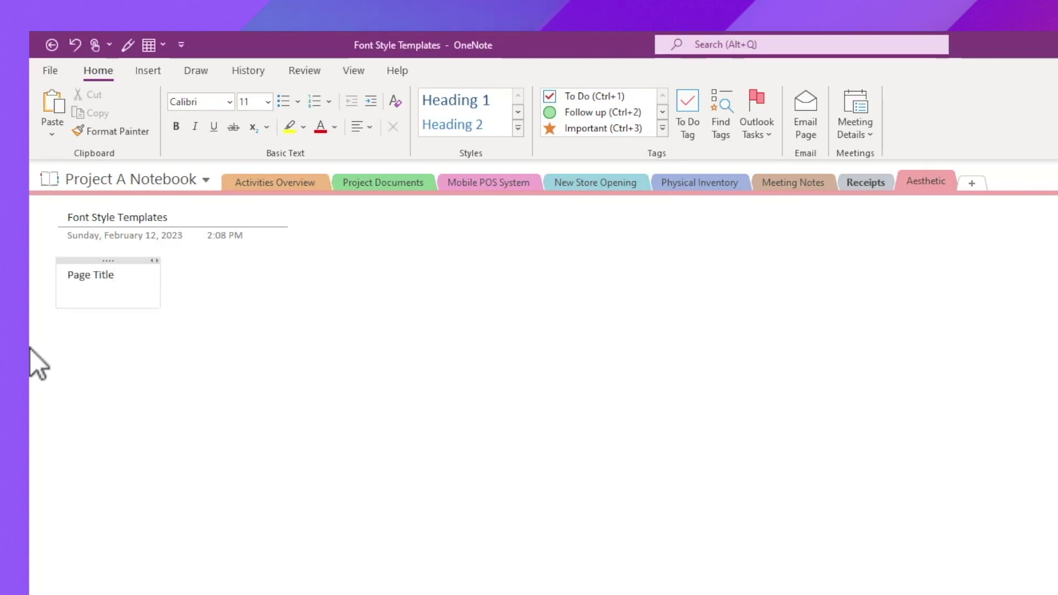
{"action": "key", "text": "Return"}
{"action": "type", "text": "Heading 1"}
{"action": "key", "text": "Return"}
{"action": "type", "text": "Heading 2"}
{"action": "key", "text": "Return"}
{"action": "type", "text": "Normal"}
{"action": "key", "text": "Return"}
{"action": "type", "text": "Important"}
Step: Bring up the Home tab text styles list, then dismiss it
{"action": "key", "text": "alt+h"}
{"action": "key", "text": "l"}
{"action": "key", "text": "Escape"}
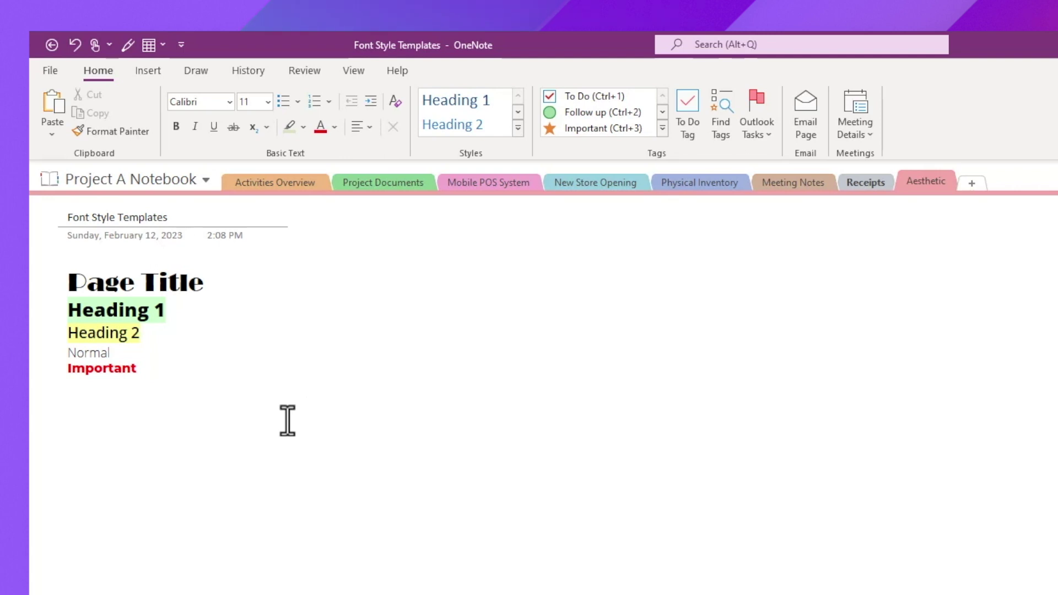
Step: Wrap the five style samples in a bordered 1x1 table and select the table
{"action": "left_click_drag", "start_coordinate": [69, 283], "coordinate": [196, 361]}
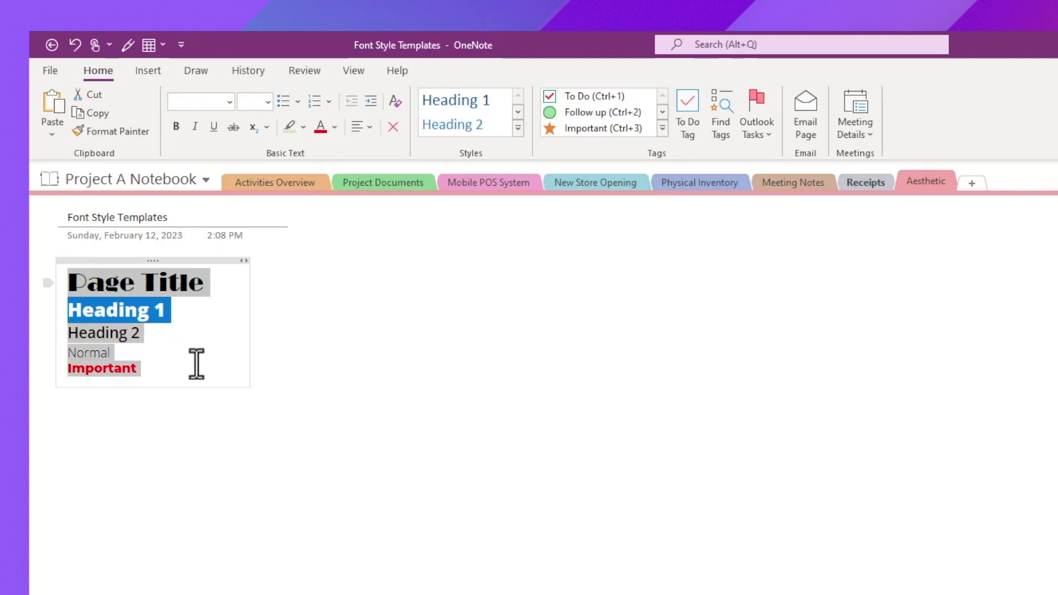
{"action": "left_click", "coordinate": [154, 49]}
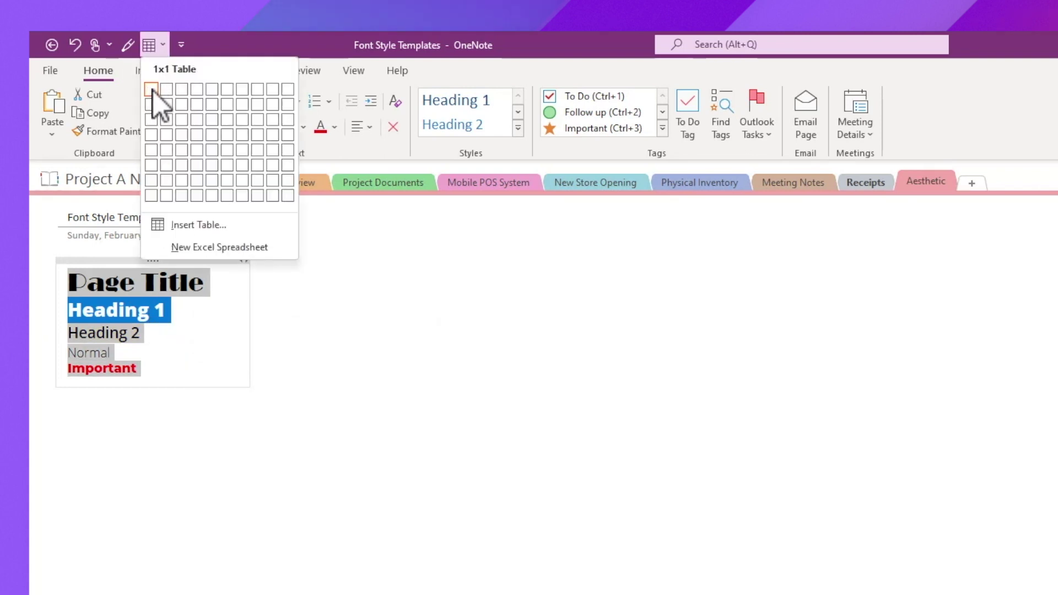
{"action": "left_click", "coordinate": [154, 91]}
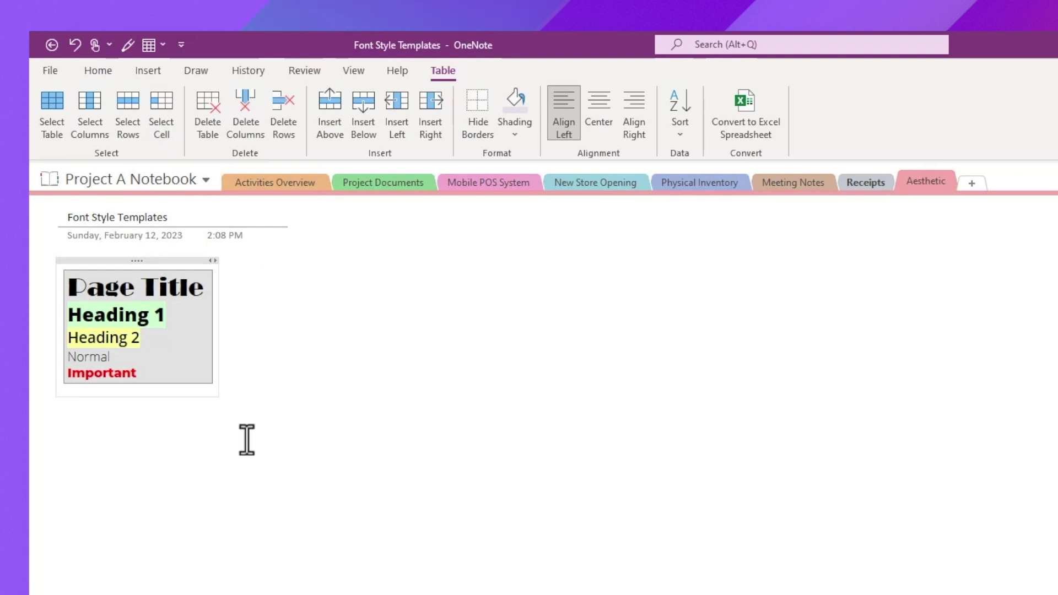
{"action": "left_click", "coordinate": [196, 390]}
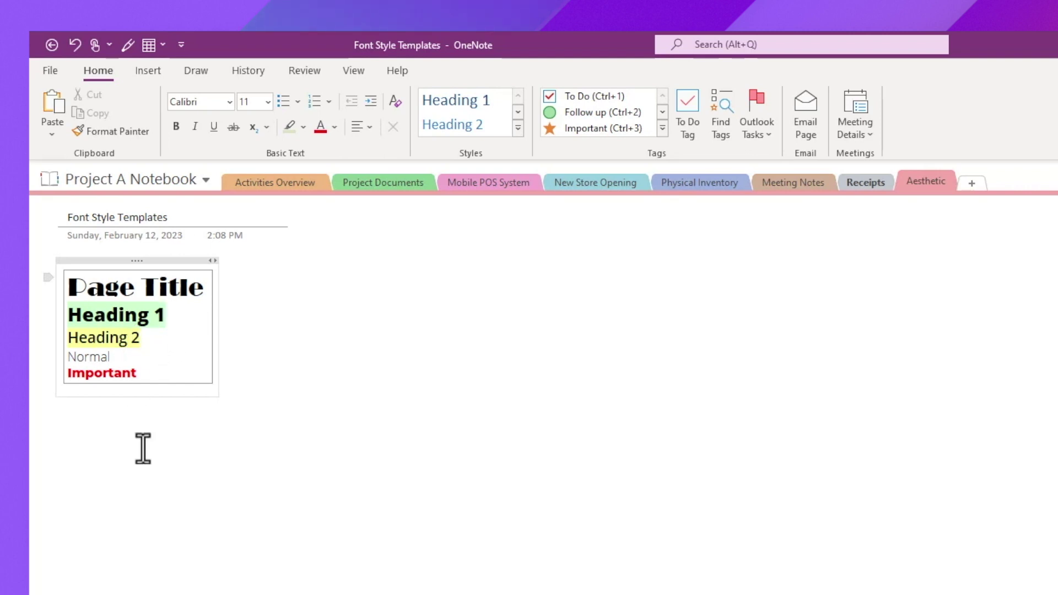
{"action": "left_click", "coordinate": [144, 489]}
{"action": "left_click", "coordinate": [374, 486]}
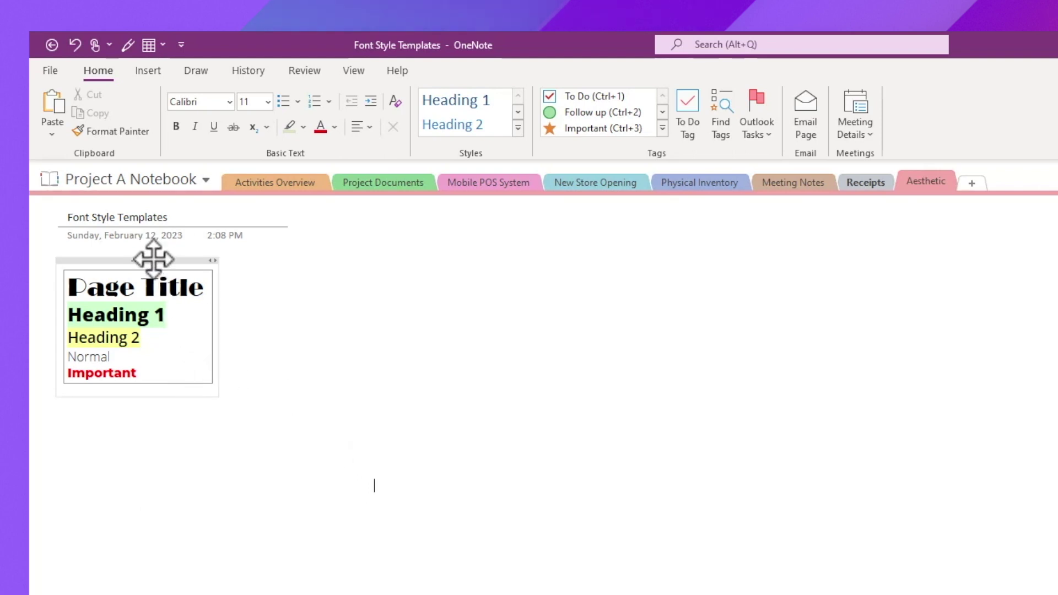
{"action": "left_click", "coordinate": [153, 259]}
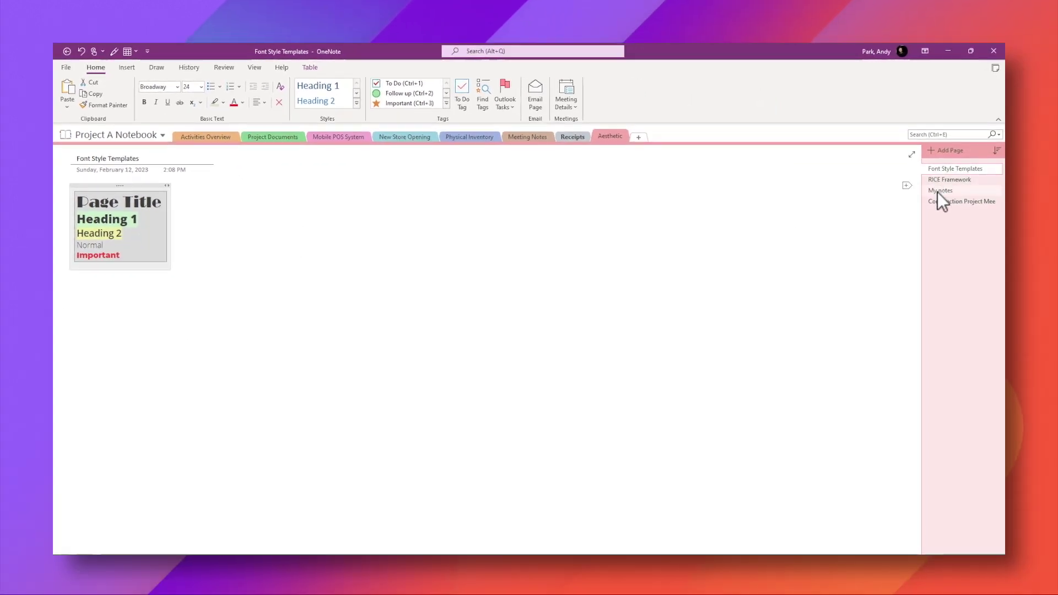
Step: On the Construction Project Meeting page, clear formatting from all the note text
{"action": "left_click", "coordinate": [935, 202]}
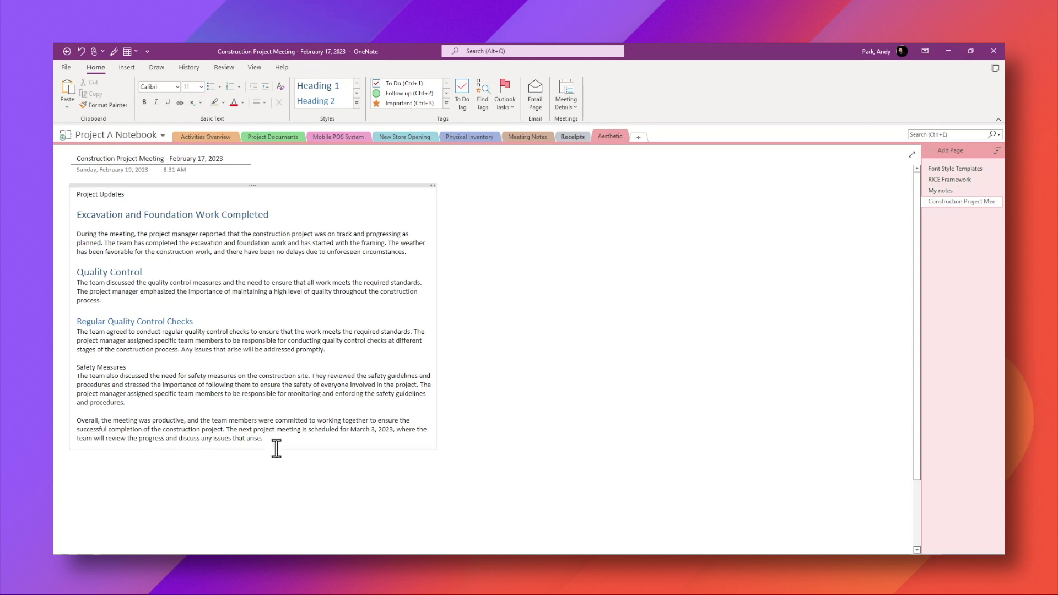
{"action": "left_click_drag", "start_coordinate": [265, 440], "coordinate": [67, 214]}
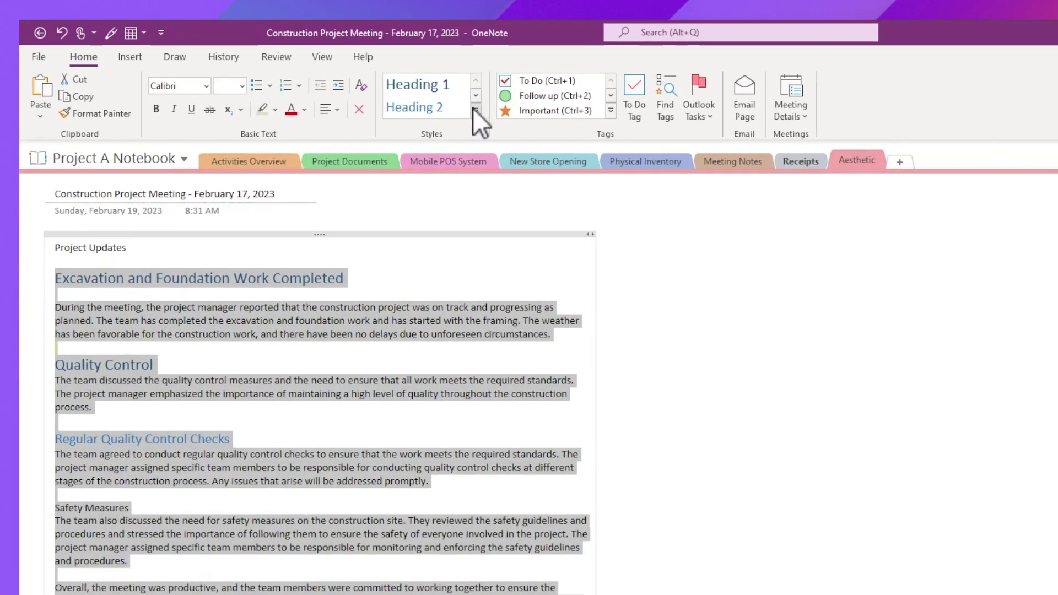
{"action": "left_click", "coordinate": [357, 103]}
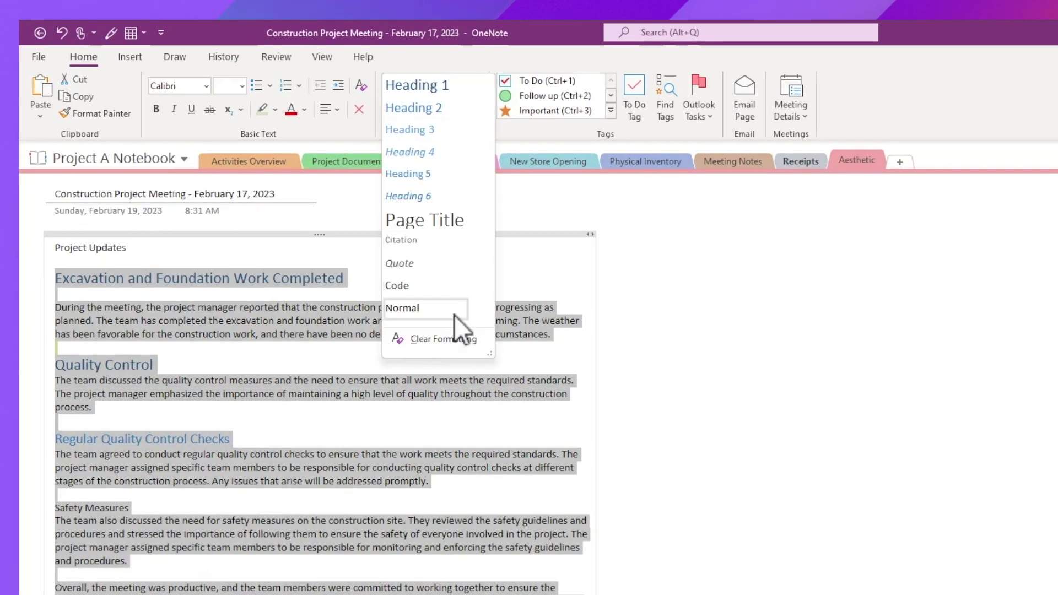
{"action": "left_click", "coordinate": [442, 340]}
Step: Paste the style sample table into the empty space right of the notes
{"action": "left_click", "coordinate": [749, 380]}
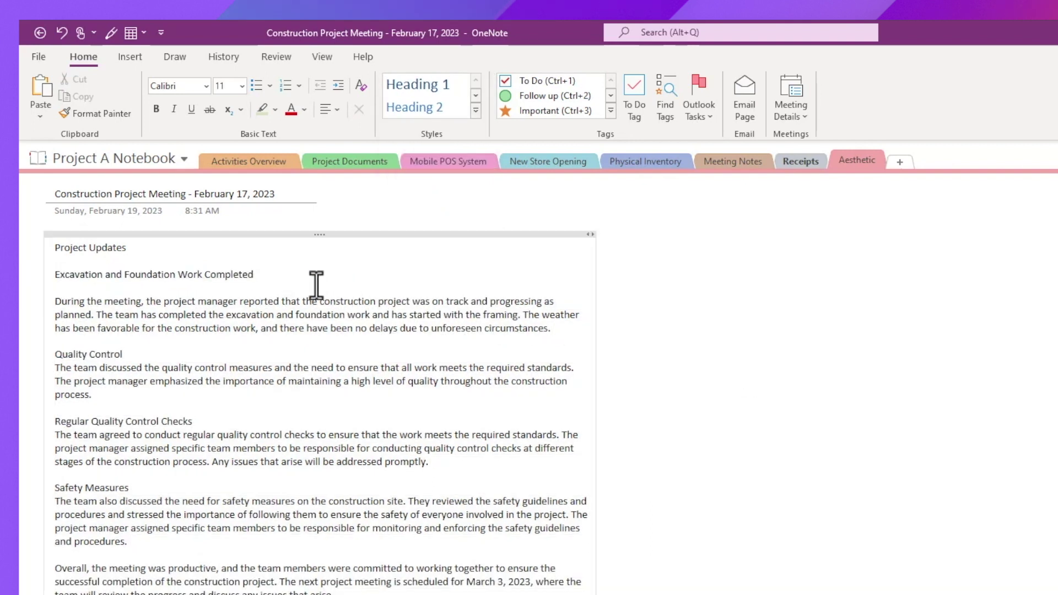
{"action": "key", "text": "ctrl+v"}
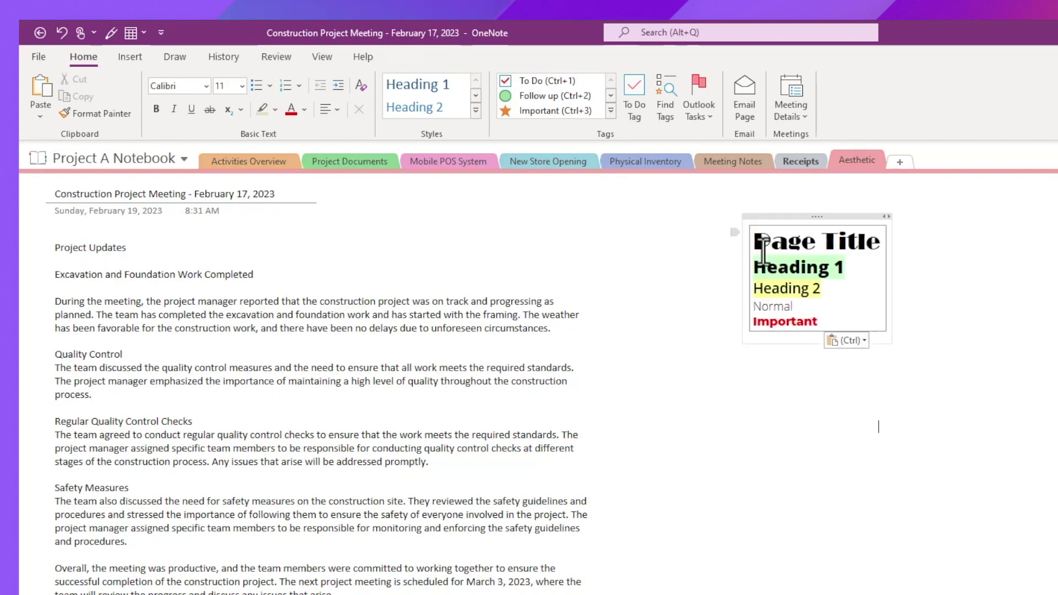
{"action": "left_click_drag", "start_coordinate": [769, 242], "coordinate": [836, 246]}
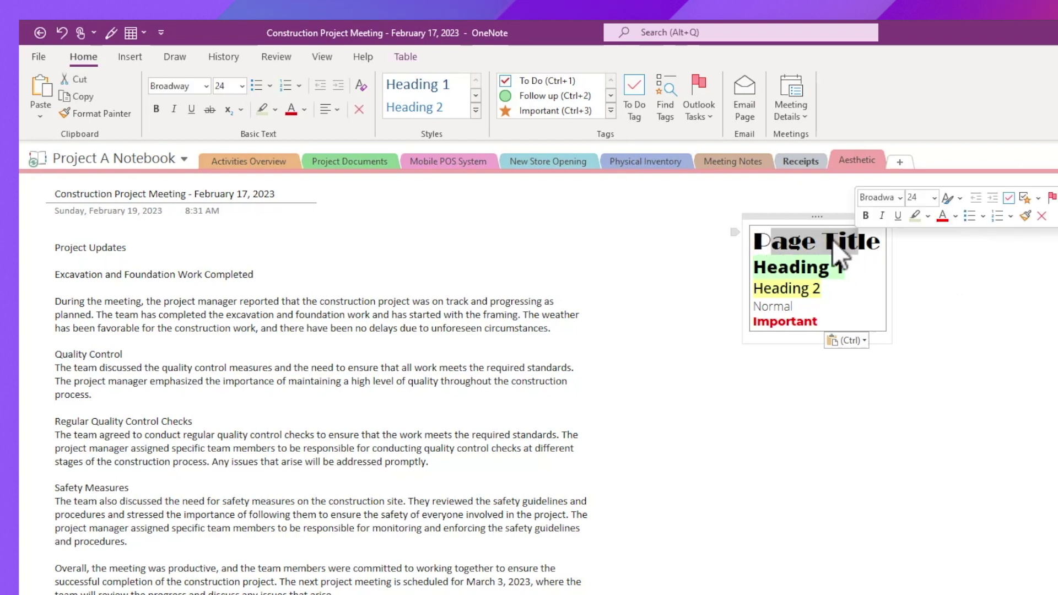
Step: Format-paint Page Title onto the page title and Heading 1 onto Project Updates and Quality Control
{"action": "left_click", "coordinate": [780, 240]}
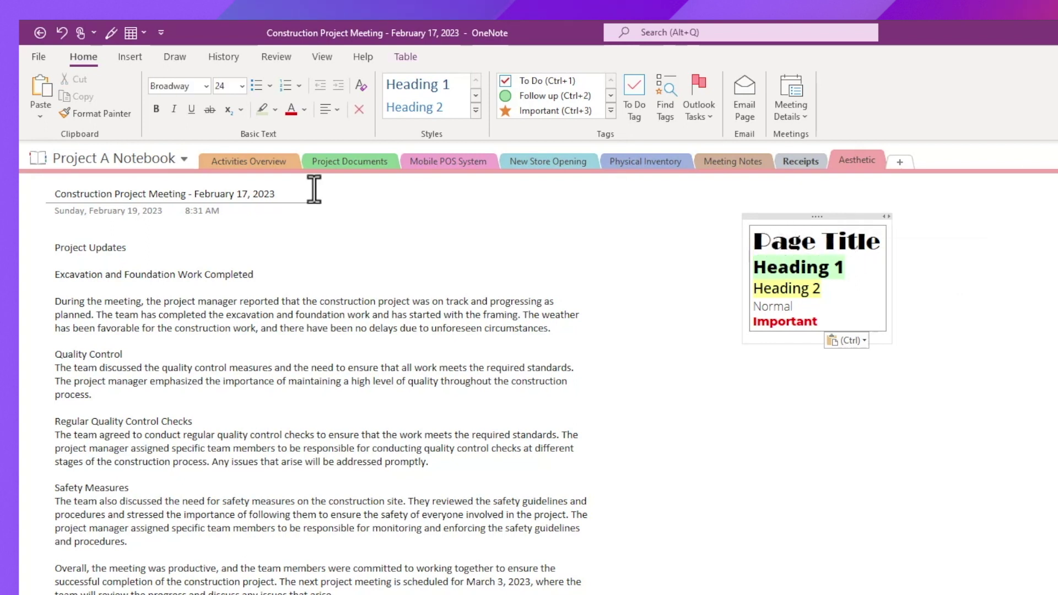
{"action": "left_click", "coordinate": [91, 115]}
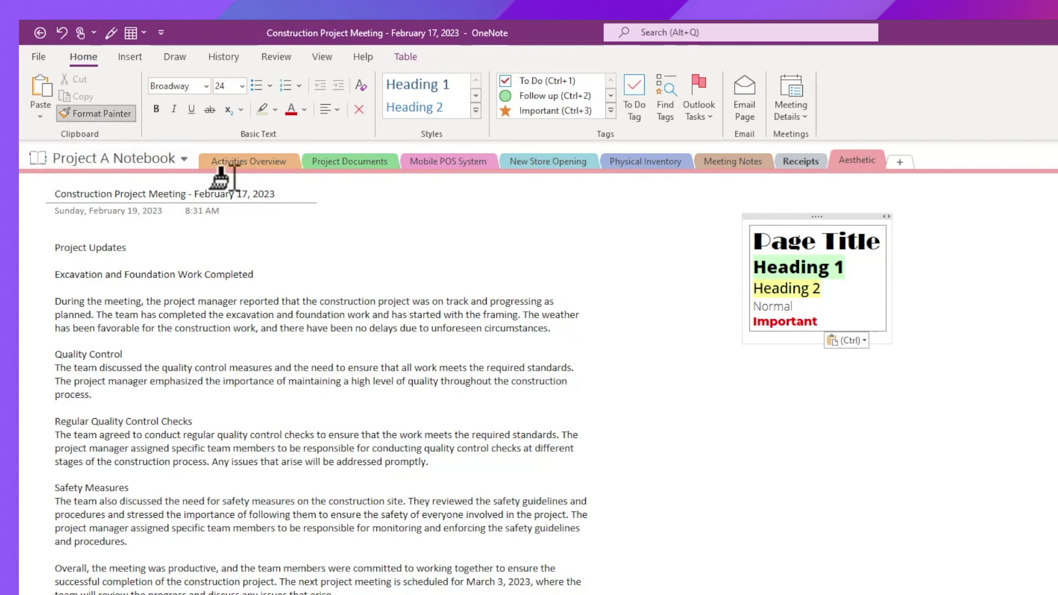
{"action": "left_click_drag", "start_coordinate": [275, 194], "coordinate": [46, 198]}
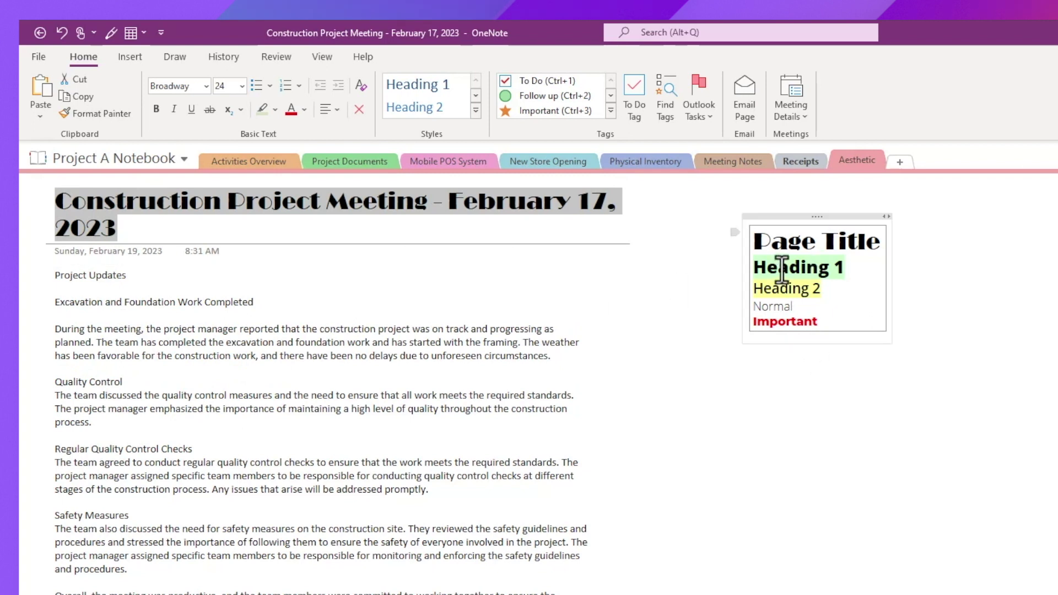
{"action": "left_click", "coordinate": [783, 267]}
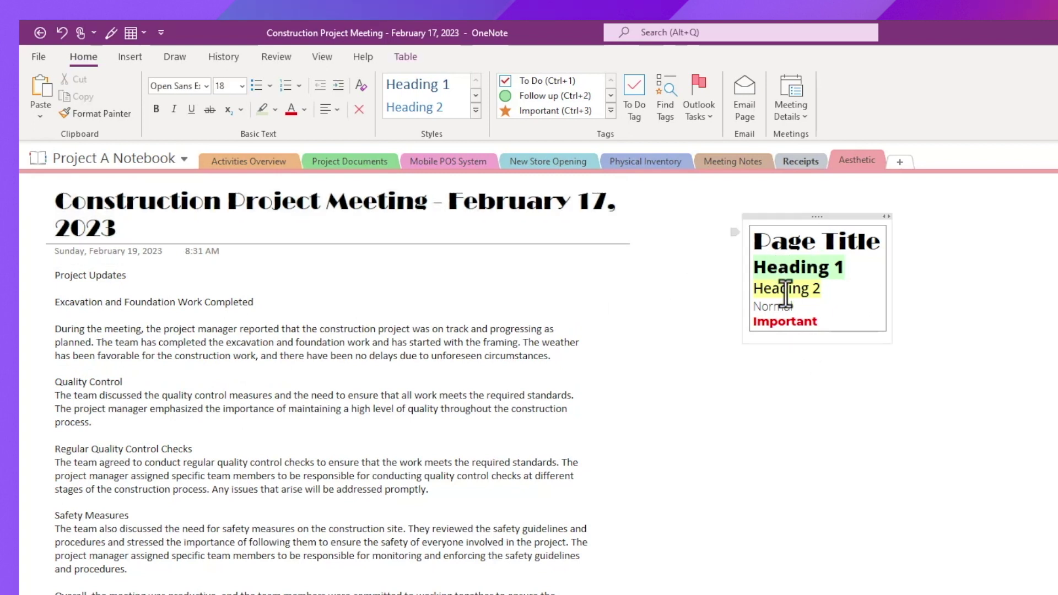
{"action": "left_click", "coordinate": [119, 113]}
{"action": "left_click_drag", "start_coordinate": [145, 280], "coordinate": [57, 278]}
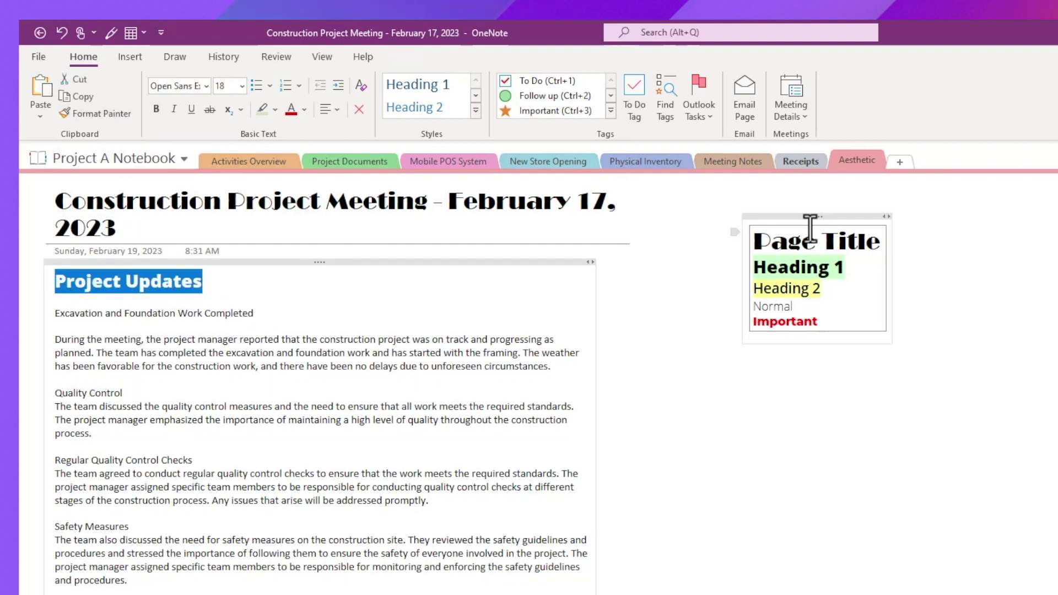
{"action": "left_click", "coordinate": [778, 268]}
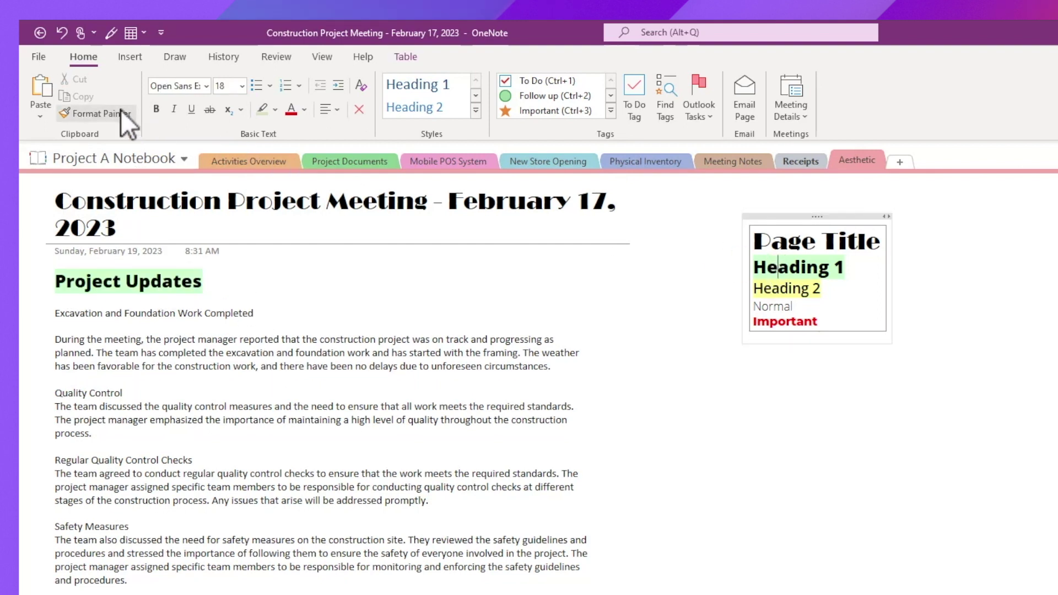
{"action": "left_click", "coordinate": [105, 114]}
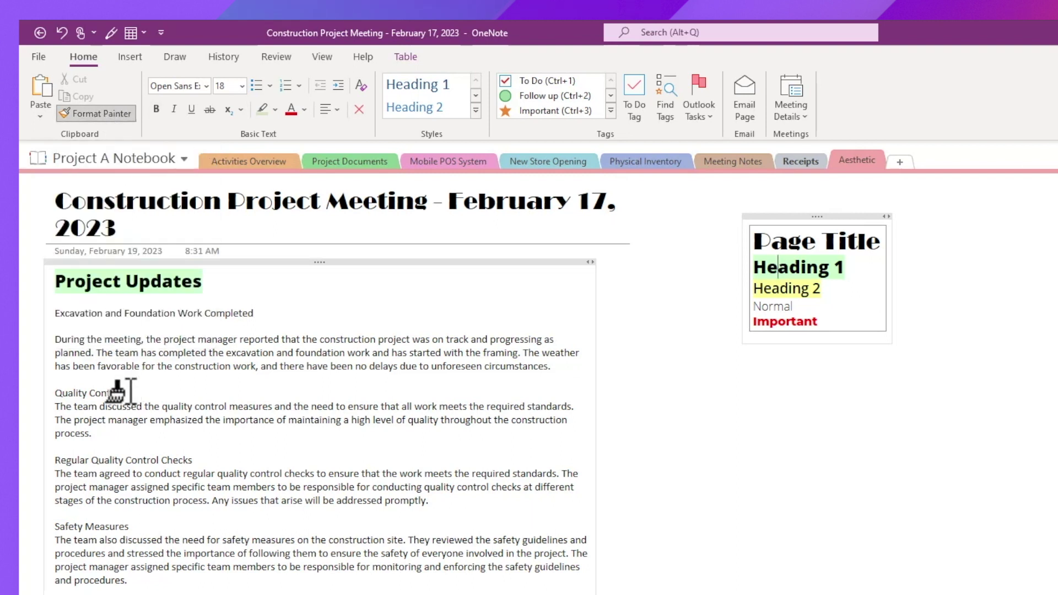
{"action": "left_click_drag", "start_coordinate": [123, 394], "coordinate": [51, 397]}
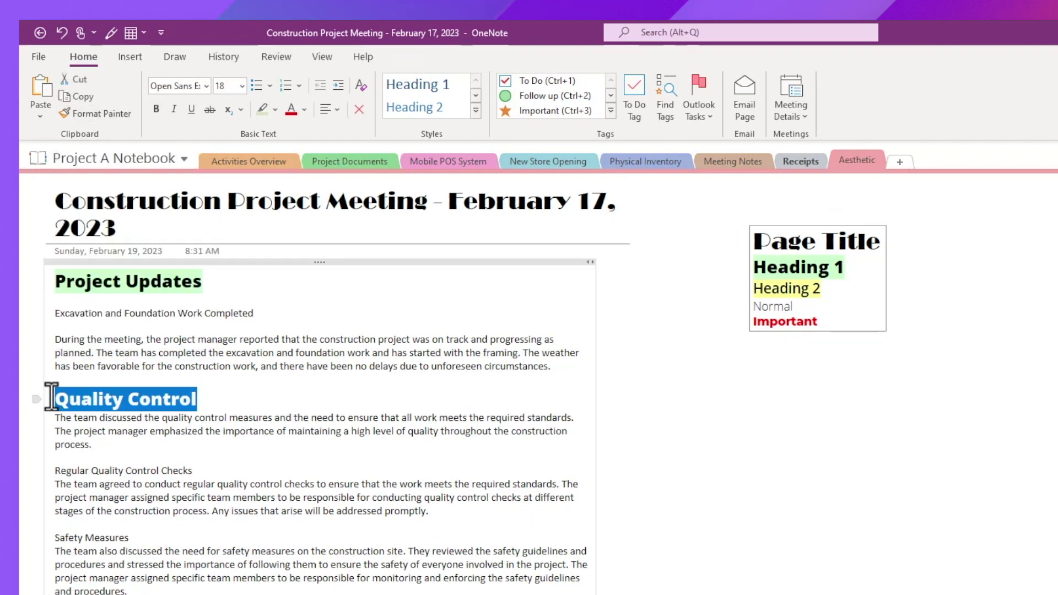
Step: Paint Heading 2 onto the three subheadings and Important onto the framing sentence
{"action": "left_click", "coordinate": [885, 325]}
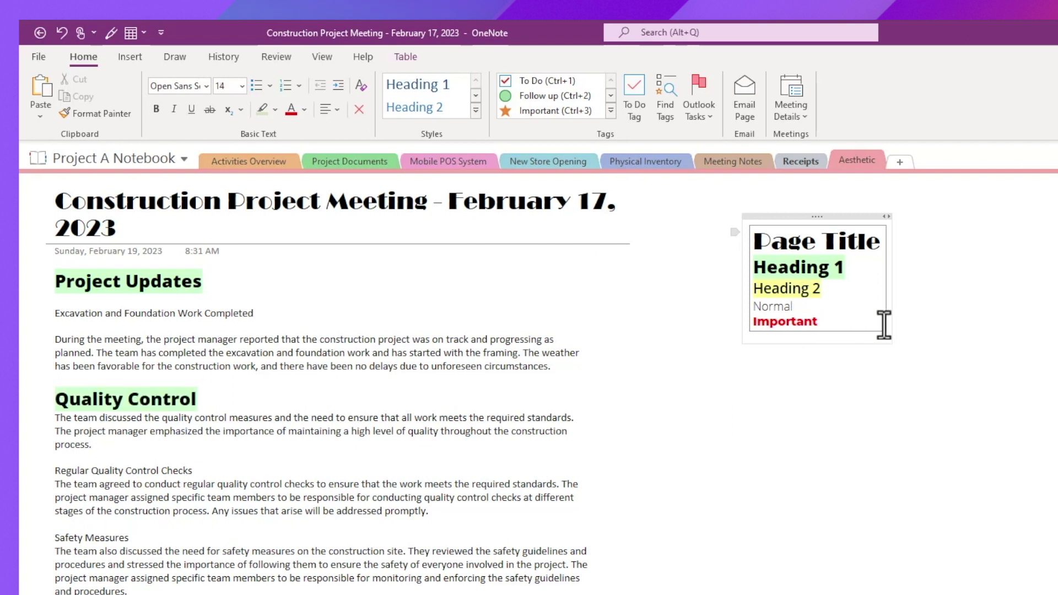
{"action": "left_click", "coordinate": [103, 112]}
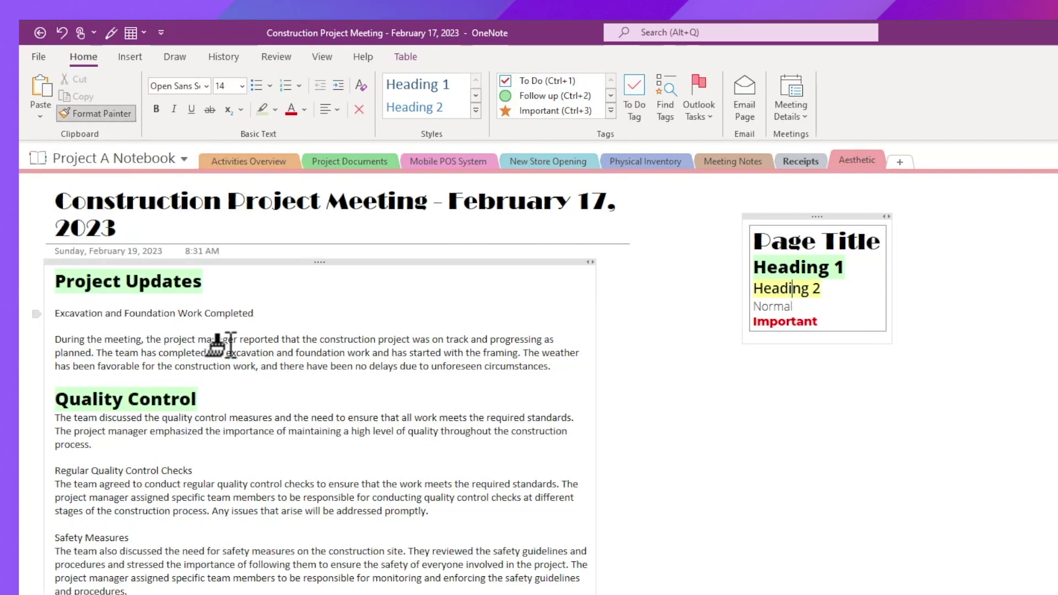
{"action": "left_click_drag", "start_coordinate": [253, 313], "coordinate": [56, 317]}
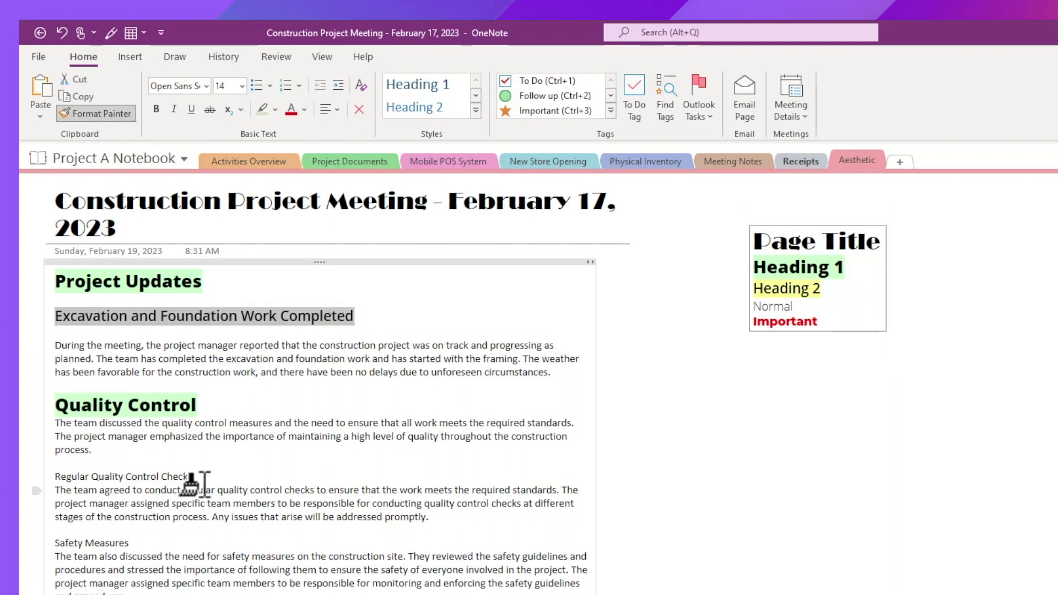
{"action": "left_click_drag", "start_coordinate": [193, 477], "coordinate": [53, 478]}
{"action": "left_click_drag", "start_coordinate": [131, 547], "coordinate": [52, 546]}
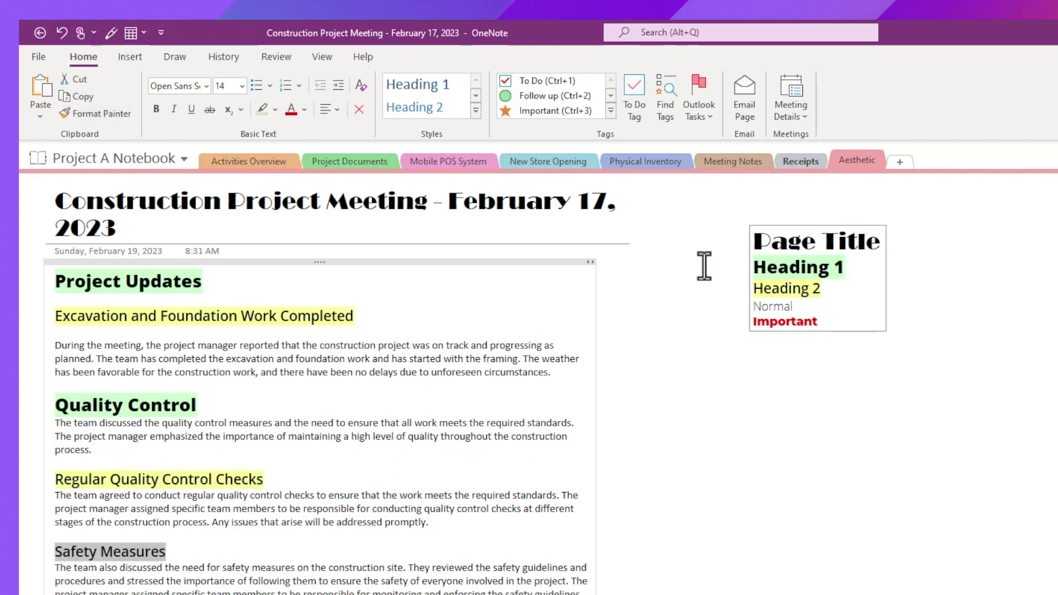
{"action": "left_click", "coordinate": [791, 324]}
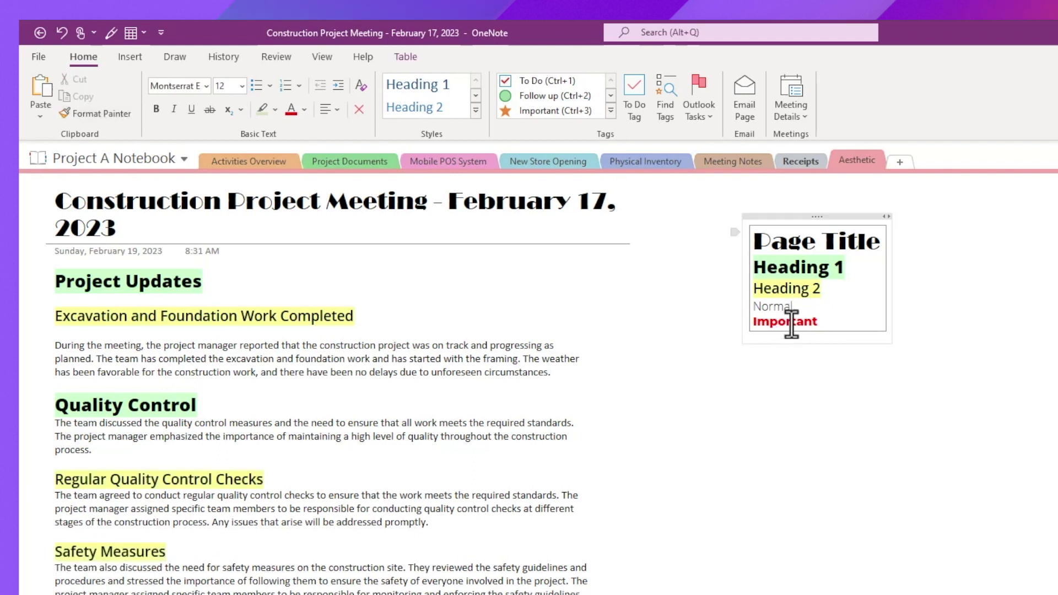
{"action": "left_click", "coordinate": [96, 113]}
{"action": "left_click_drag", "start_coordinate": [96, 359], "coordinate": [528, 359]}
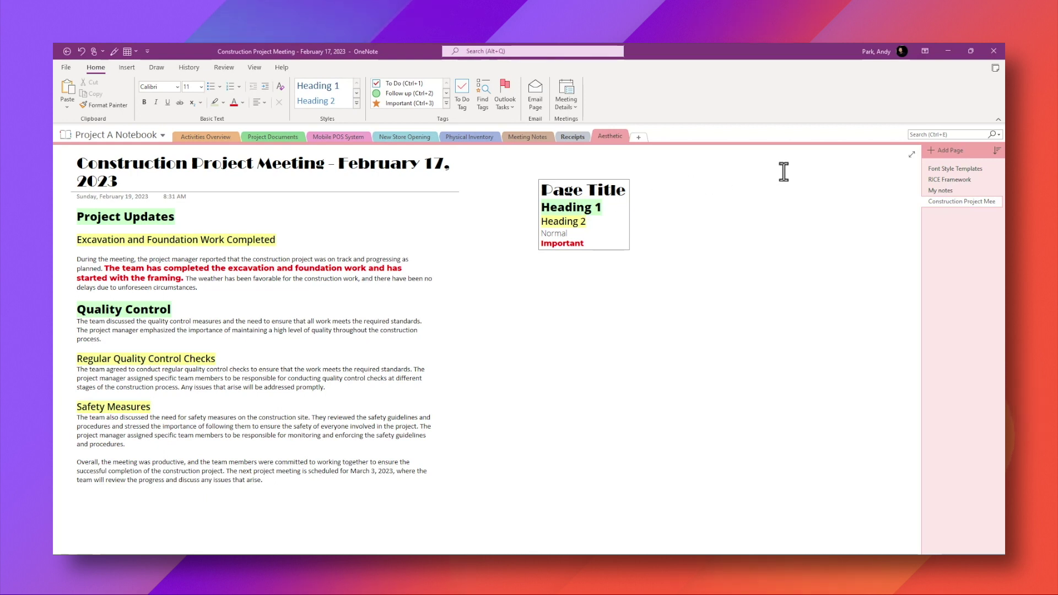
Step: On Font Style Templates, paste two copies of the style box beside the original
{"action": "left_click", "coordinate": [951, 168]}
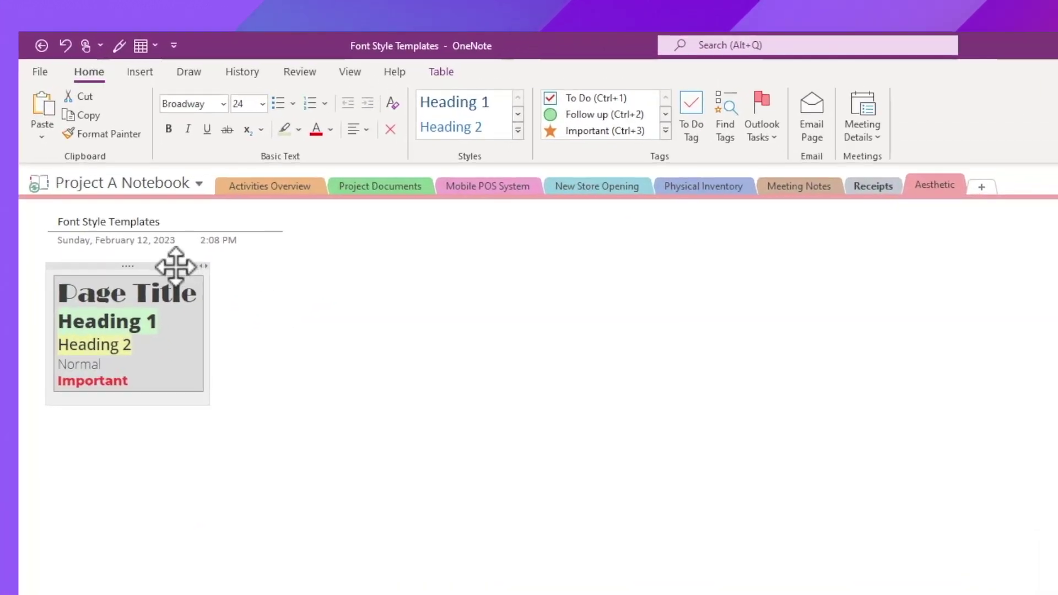
{"action": "key", "text": "ctrl+c"}
{"action": "left_click", "coordinate": [243, 369]}
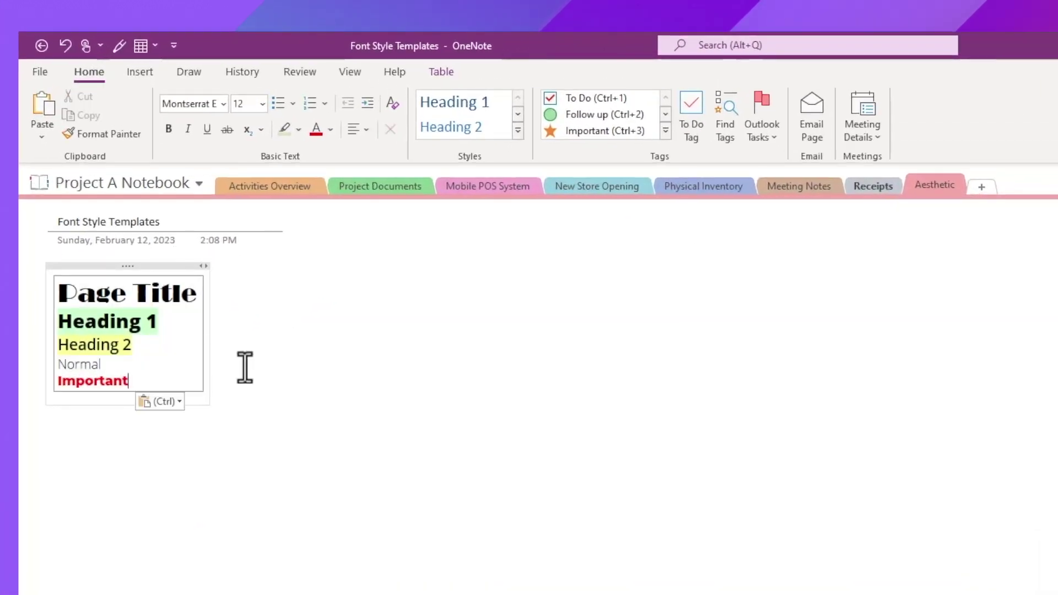
{"action": "key", "text": "ctrl+v"}
{"action": "left_click_drag", "start_coordinate": [302, 343], "coordinate": [323, 272]}
{"action": "left_click", "coordinate": [470, 331]}
{"action": "key", "text": "ctrl+v"}
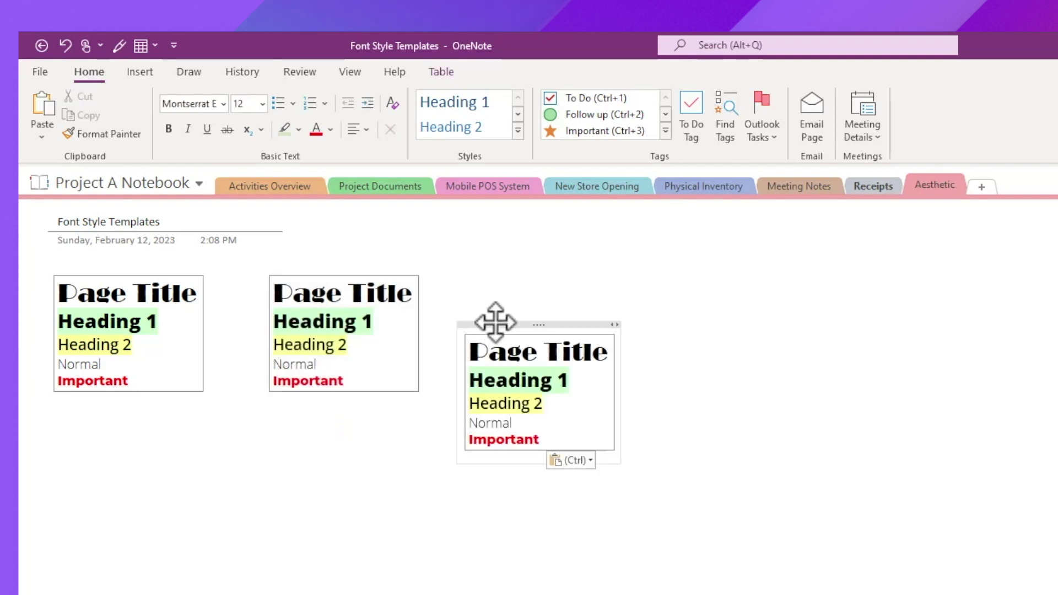
{"action": "left_click_drag", "start_coordinate": [499, 323], "coordinate": [529, 277]}
Step: Restyle the second box's Page Title, Heading 1 and Normal sample lines
{"action": "left_click_drag", "start_coordinate": [284, 296], "coordinate": [381, 296]}
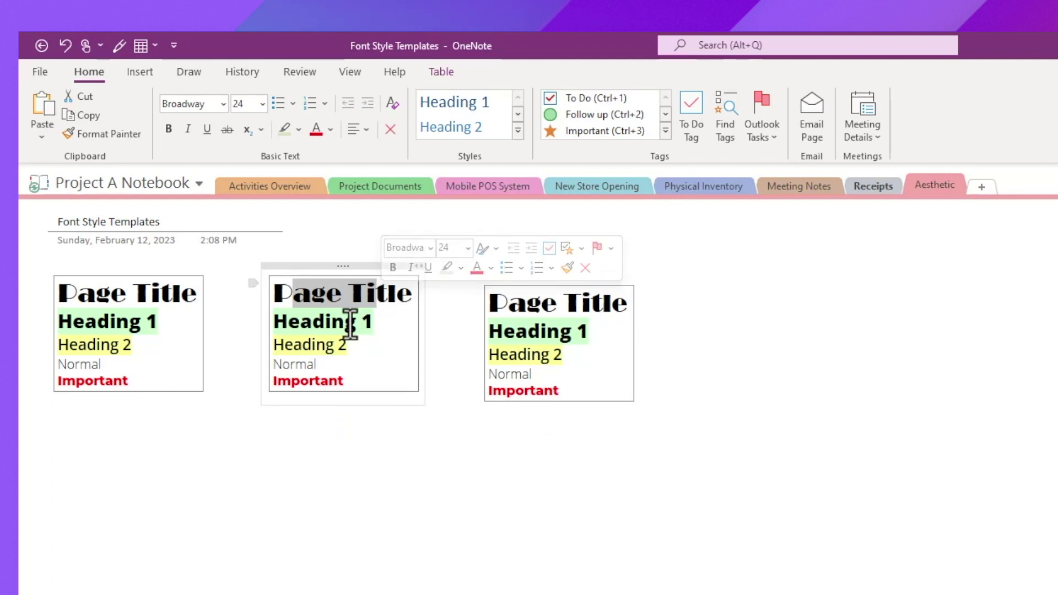
{"action": "left_click", "coordinate": [331, 321]}
{"action": "left_click", "coordinate": [304, 358]}
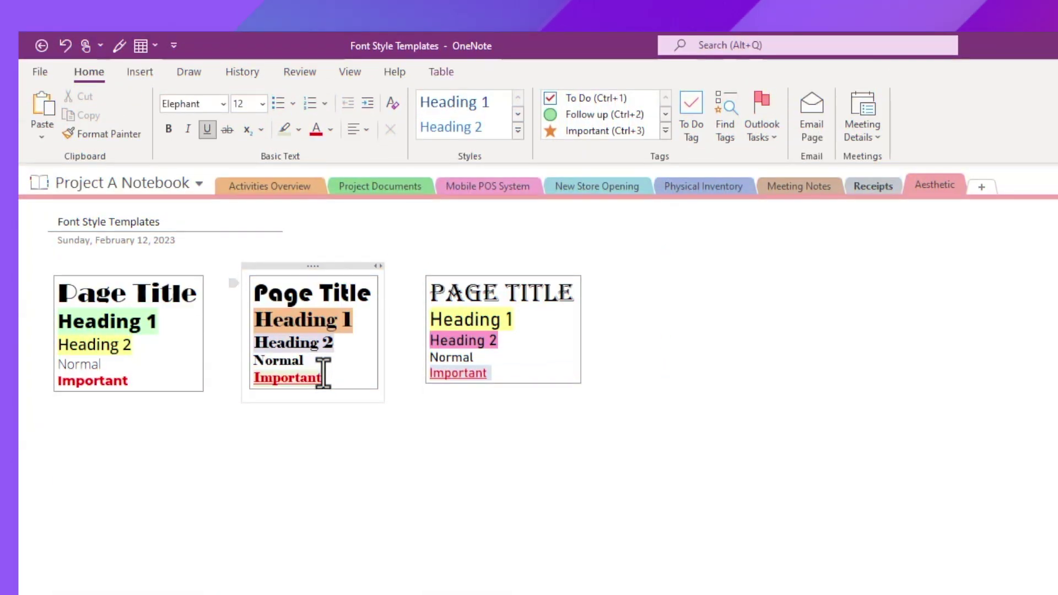
Step: Deselect the three style template boxes
{"action": "left_click", "coordinate": [208, 496]}
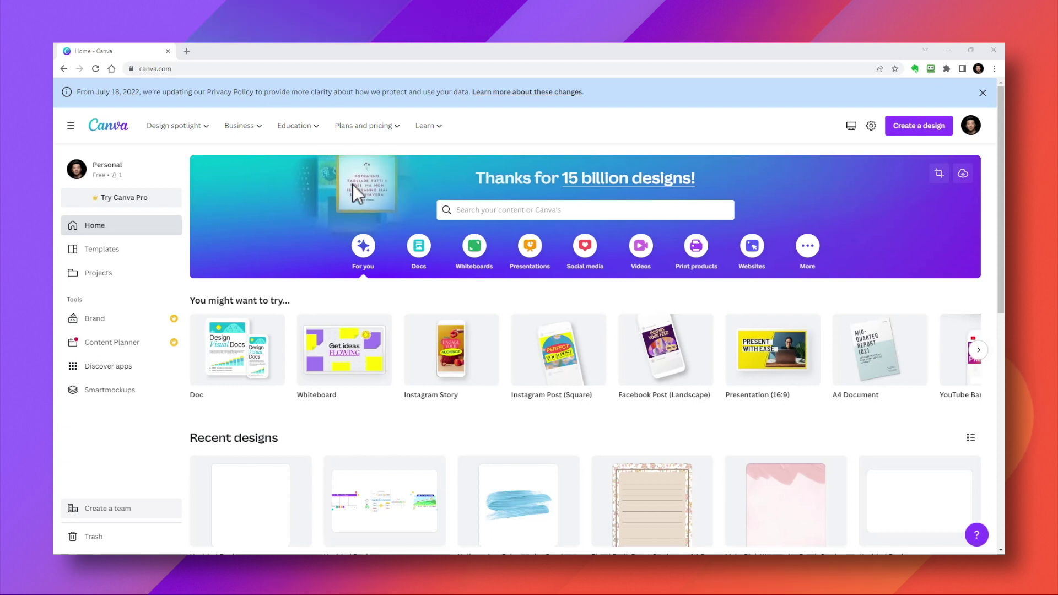
Step: Search Canva for 'cornell note' and open the Beige White Minimalist Abstract template
{"action": "left_click", "coordinate": [463, 212]}
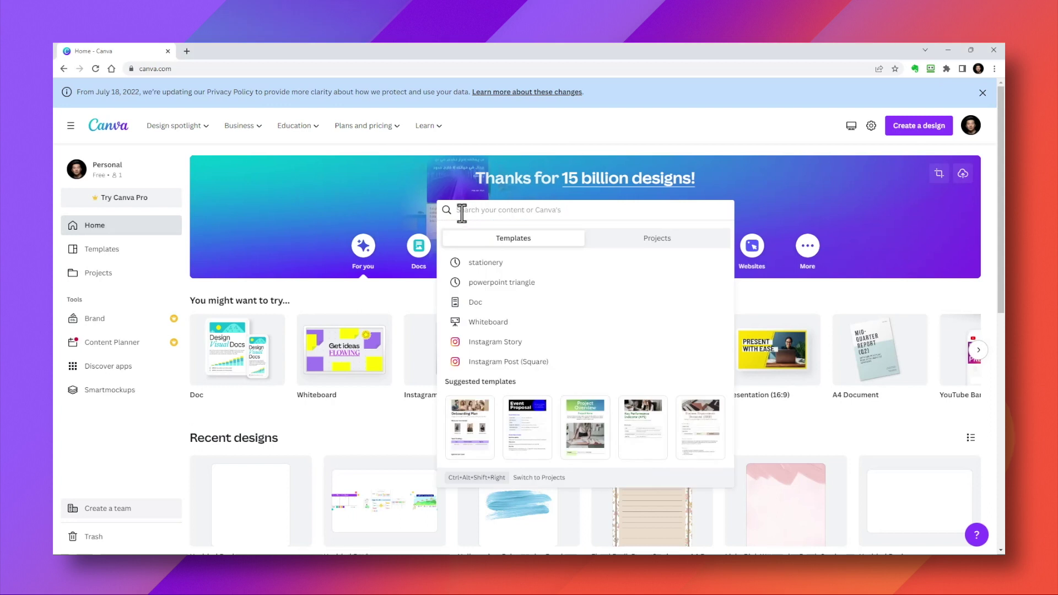
{"action": "type", "text": "cornell note"}
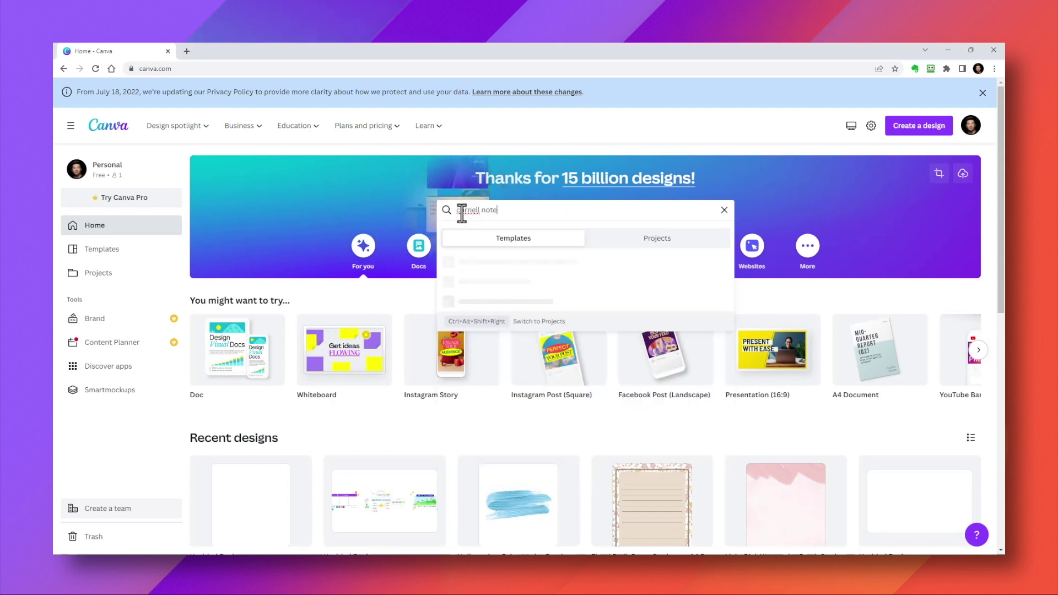
{"action": "left_click", "coordinate": [485, 262]}
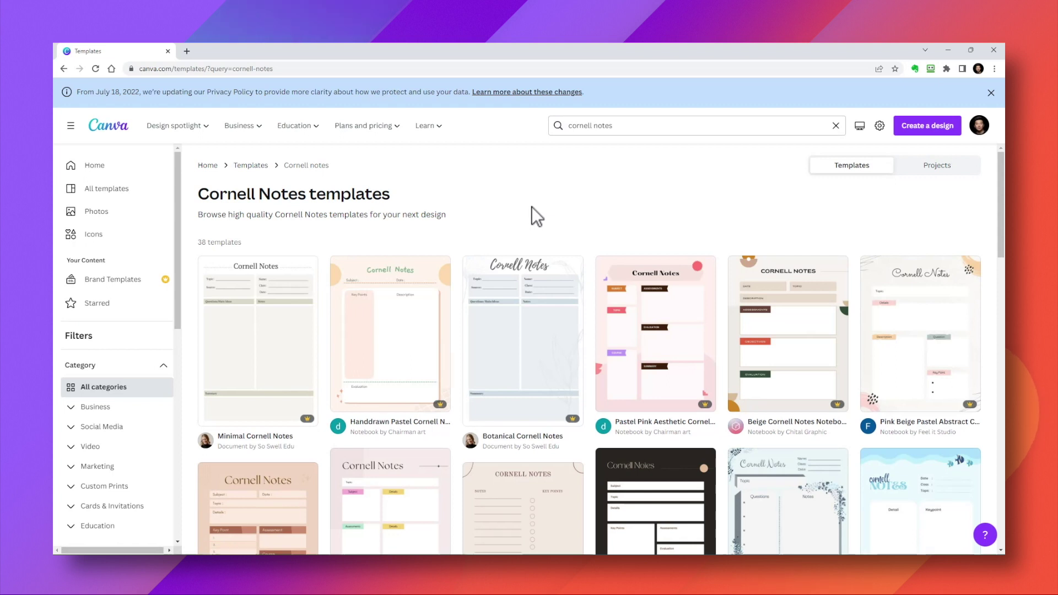
{"action": "scroll", "coordinate": [531, 208], "scroll_direction": "down", "scroll_amount": 3}
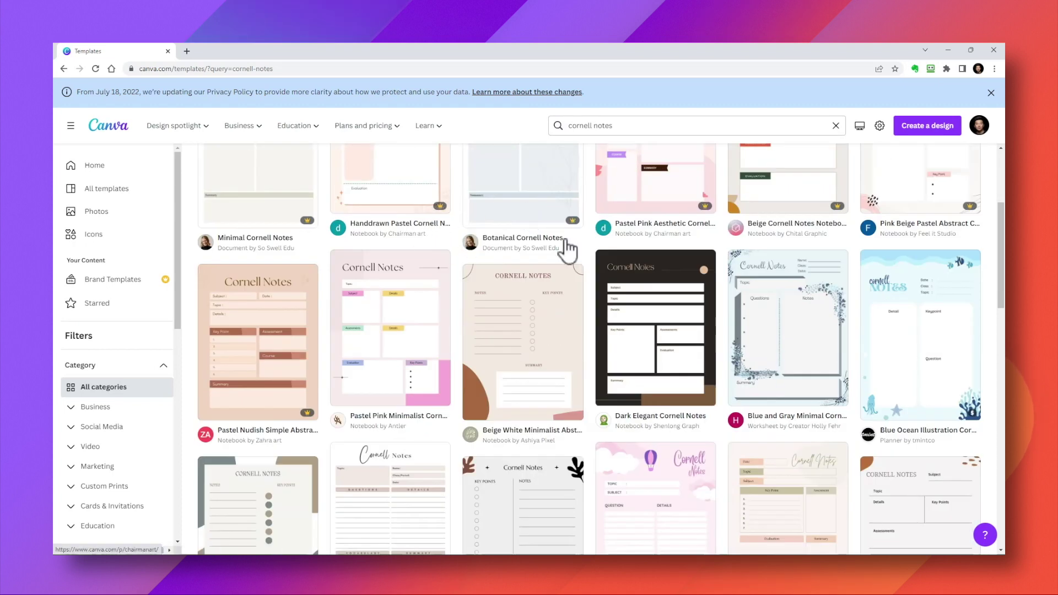
{"action": "scroll", "coordinate": [543, 248], "scroll_direction": "down", "scroll_amount": 1}
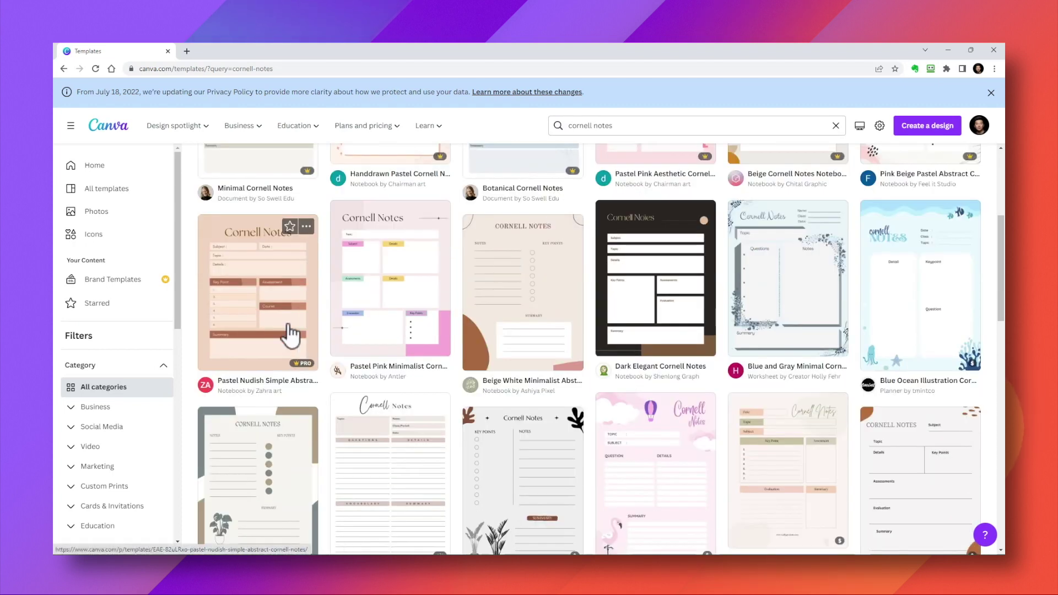
{"action": "left_click", "coordinate": [518, 282]}
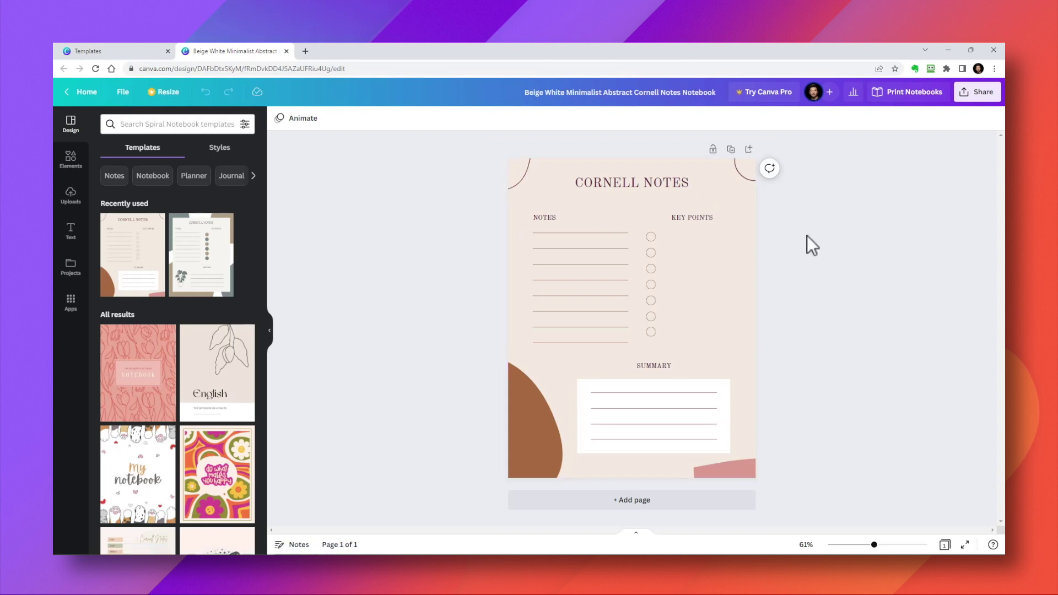
Step: Download the template design as a PNG image
{"action": "left_click", "coordinate": [974, 99]}
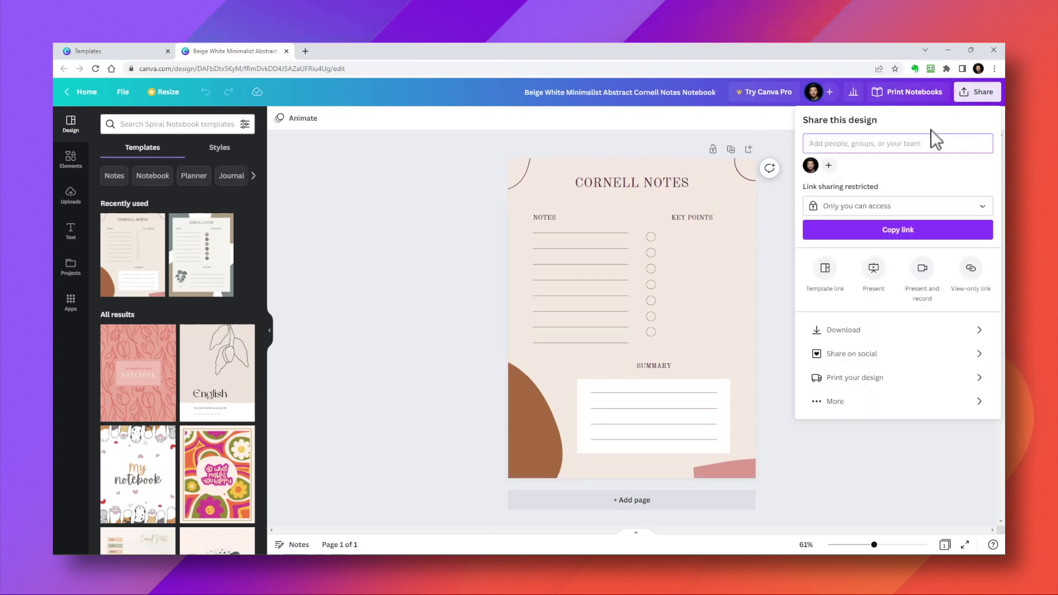
{"action": "left_click", "coordinate": [844, 331]}
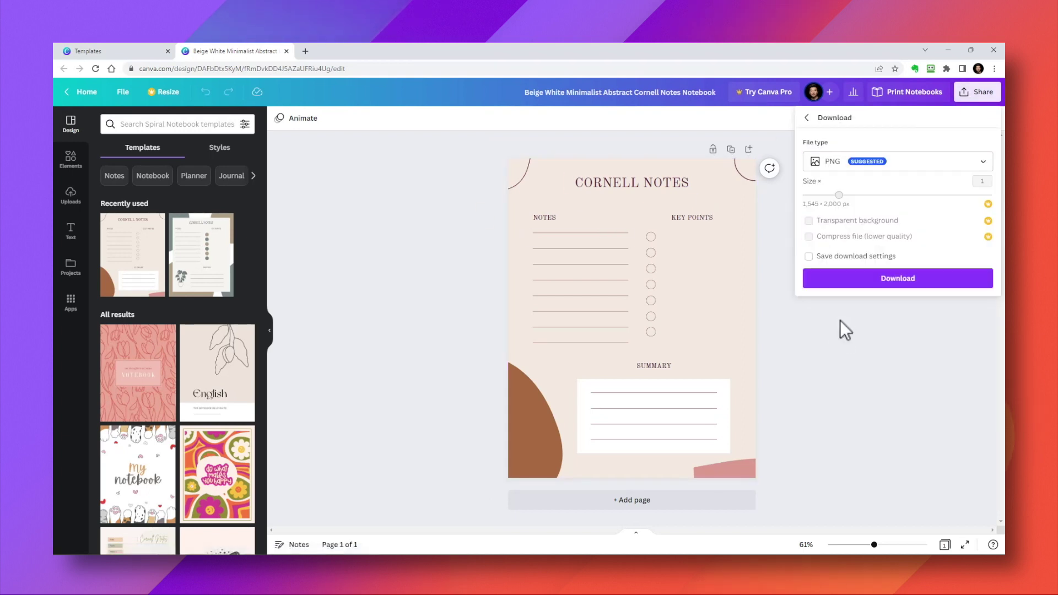
{"action": "left_click", "coordinate": [870, 279]}
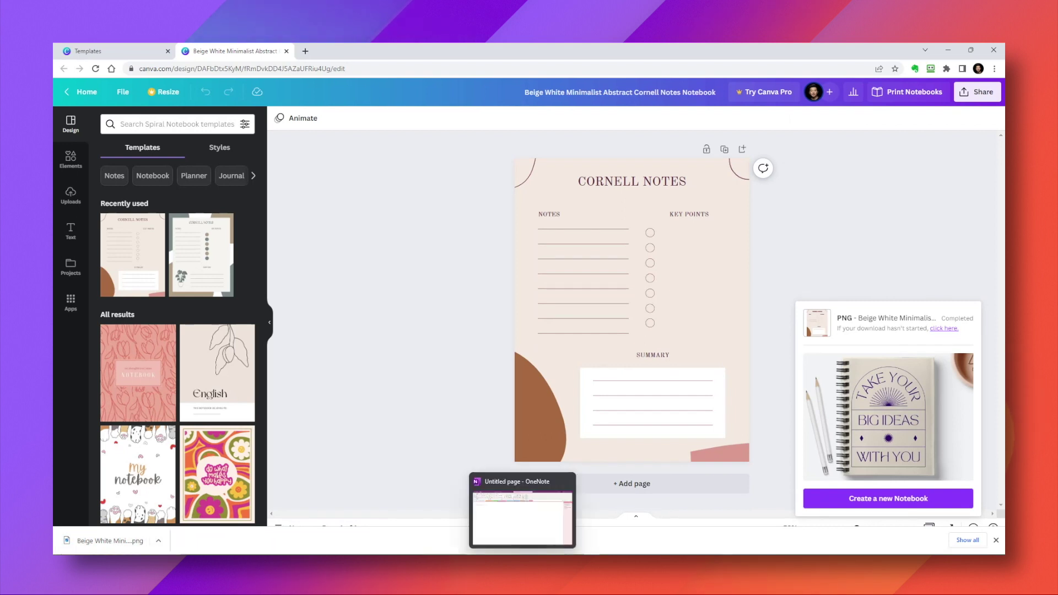
Step: Insert the downloaded Cornell Notes image into a new page and set it as the page background
{"action": "left_click", "coordinate": [586, 535]}
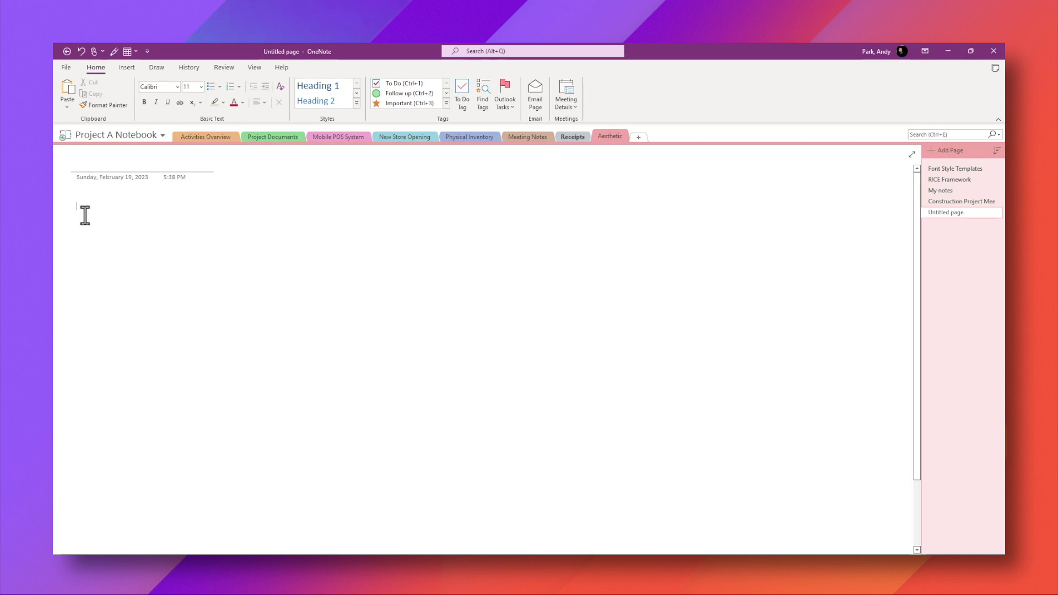
{"action": "left_click", "coordinate": [128, 67]}
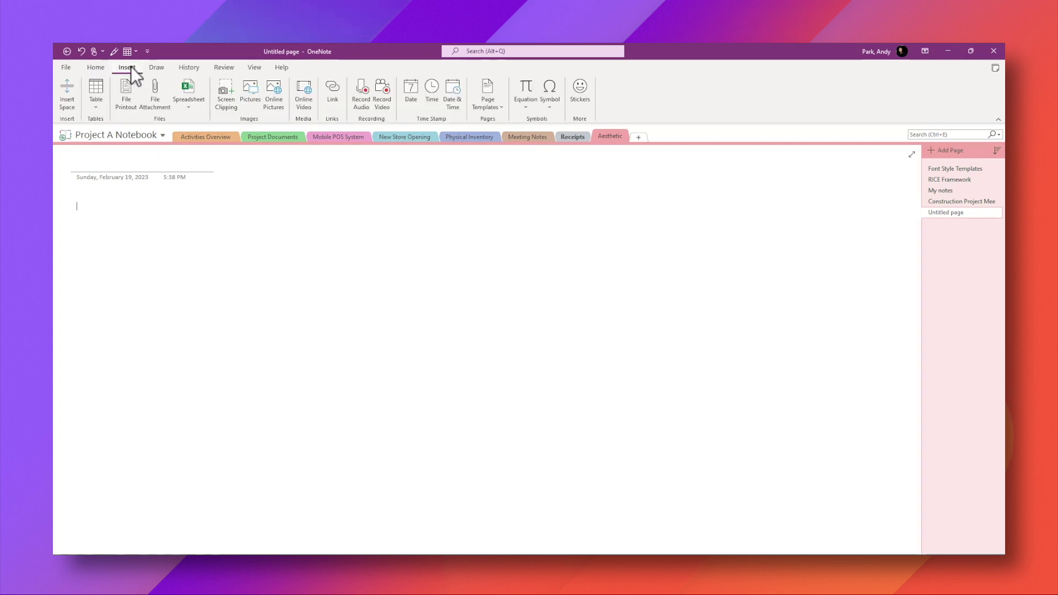
{"action": "left_click", "coordinate": [250, 94]}
{"action": "left_click", "coordinate": [98, 173]}
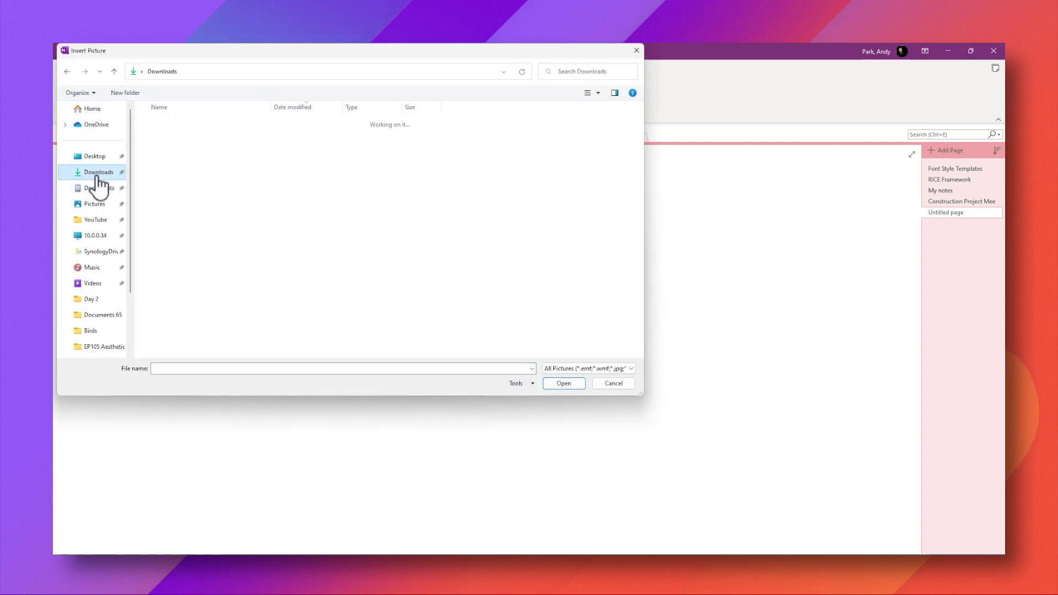
{"action": "left_click", "coordinate": [227, 137]}
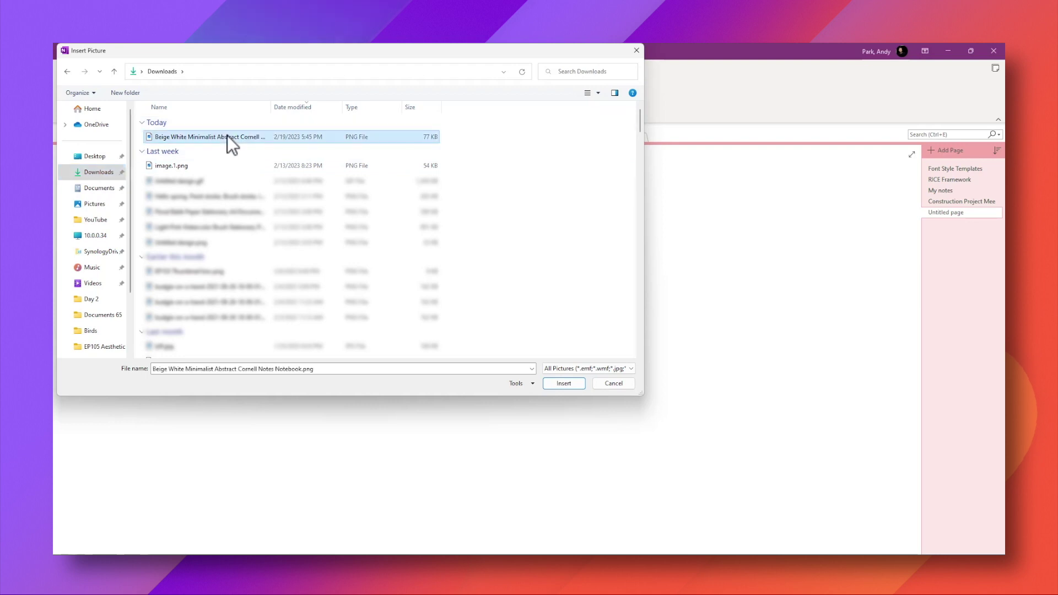
{"action": "left_click", "coordinate": [562, 384]}
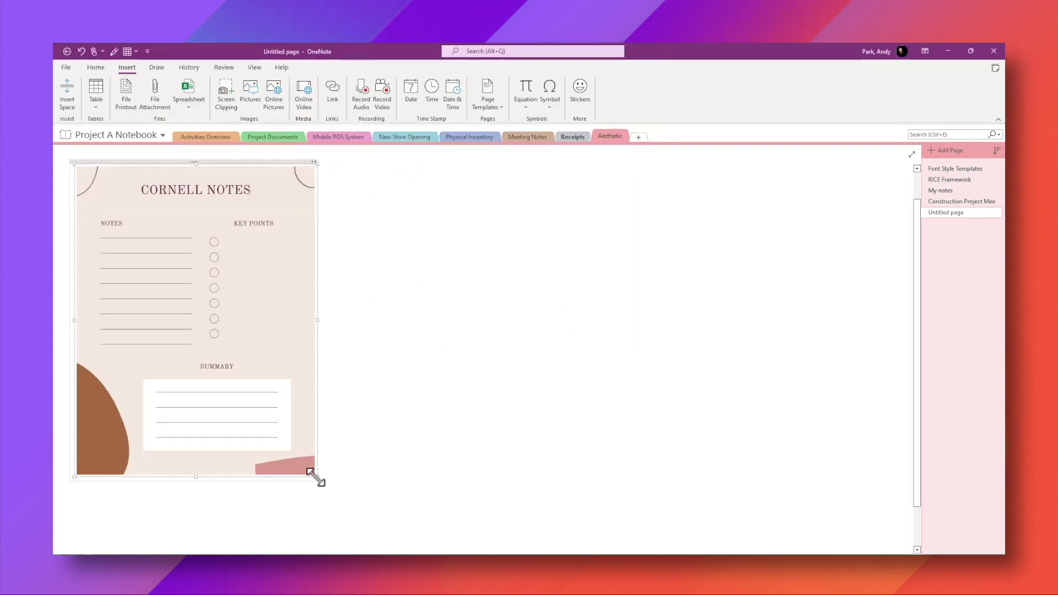
{"action": "left_click_drag", "start_coordinate": [316, 478], "coordinate": [467, 551]}
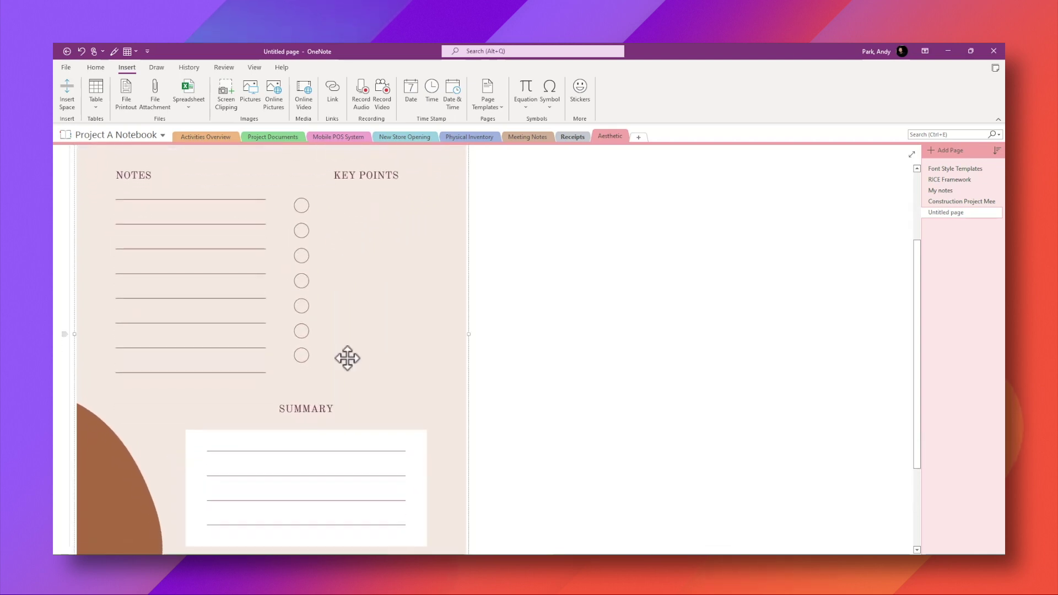
{"action": "right_click", "coordinate": [248, 270]}
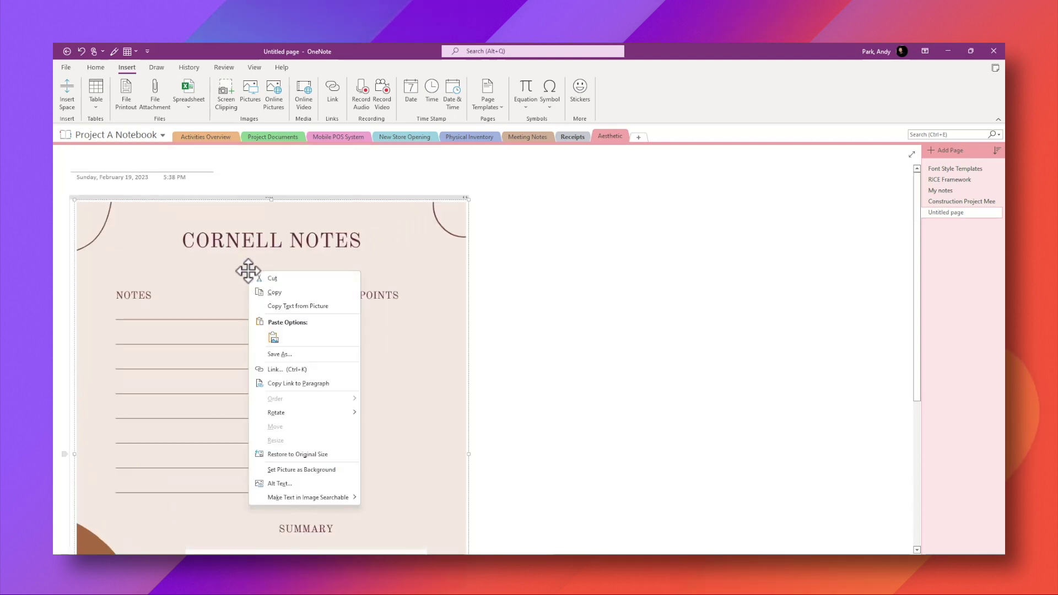
{"action": "left_click", "coordinate": [316, 470]}
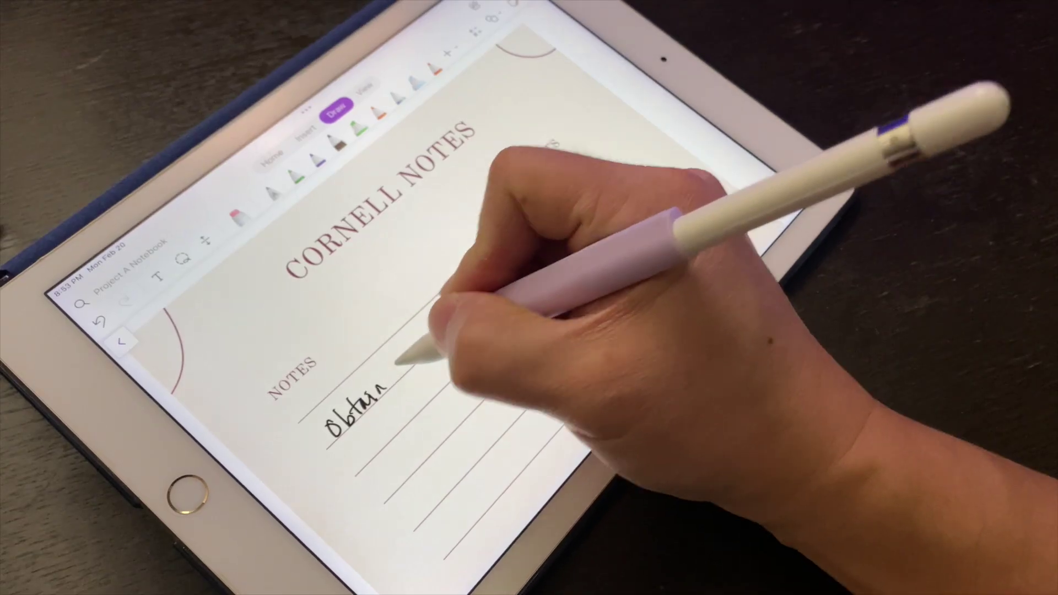
Step: Write placeholder text on the first four NOTES lines
{"action": "left_click_drag", "start_coordinate": [419, 326], "coordinate": [480, 295]}
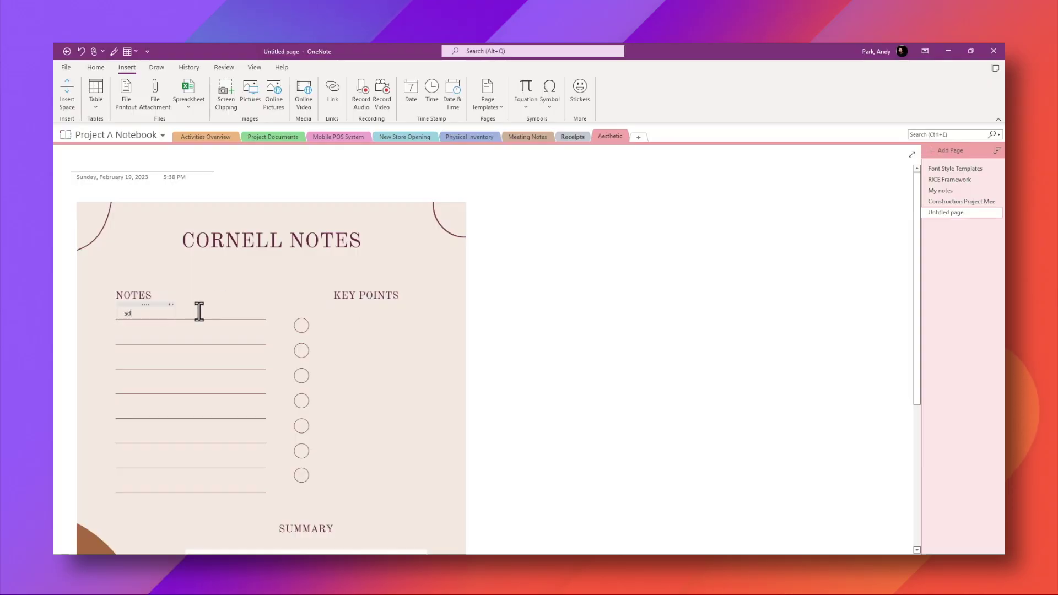
{"action": "type", "text": "jsdhfkjshdfd"}
{"action": "left_click", "coordinate": [125, 331]}
{"action": "type", "text": "sdfsdfsdfsdf"}
{"action": "left_click", "coordinate": [136, 361]}
{"action": "type", "text": "lksdjflksdjflksjdflkjsdlf"}
{"action": "left_click", "coordinate": [123, 384]}
{"action": "type", "text": "sdlkfjlsdkfjlskdjflkjf"}
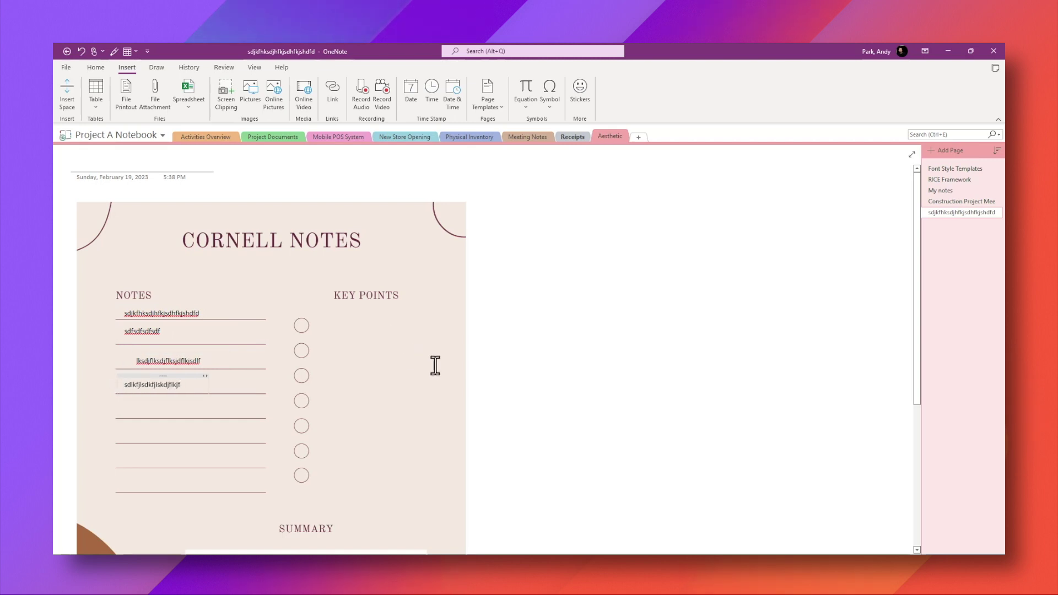
Step: Set the OneNote page's paper size to Letter
{"action": "left_click", "coordinate": [455, 357]}
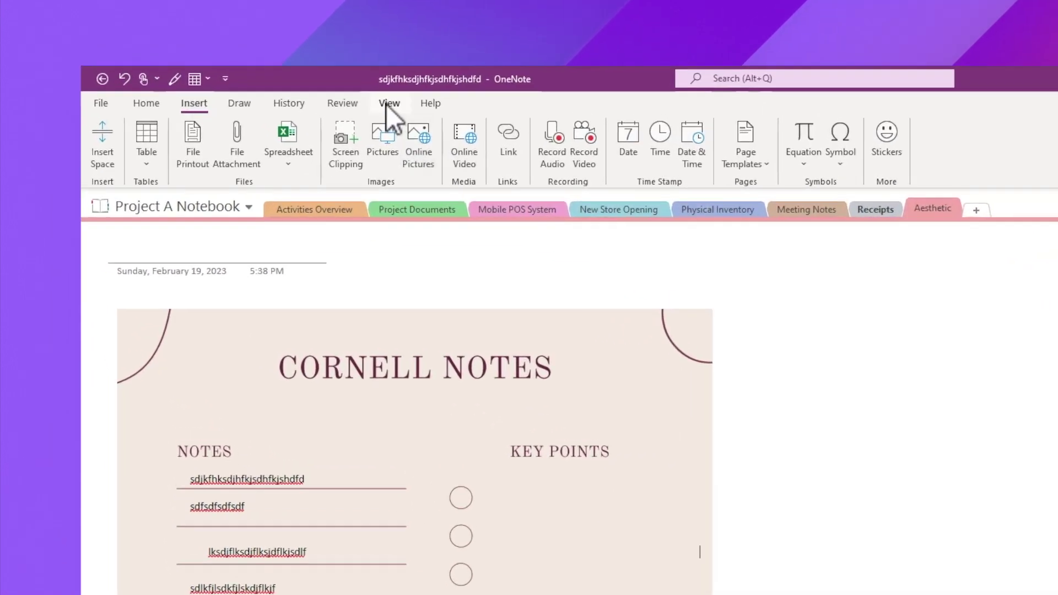
{"action": "left_click", "coordinate": [254, 67]}
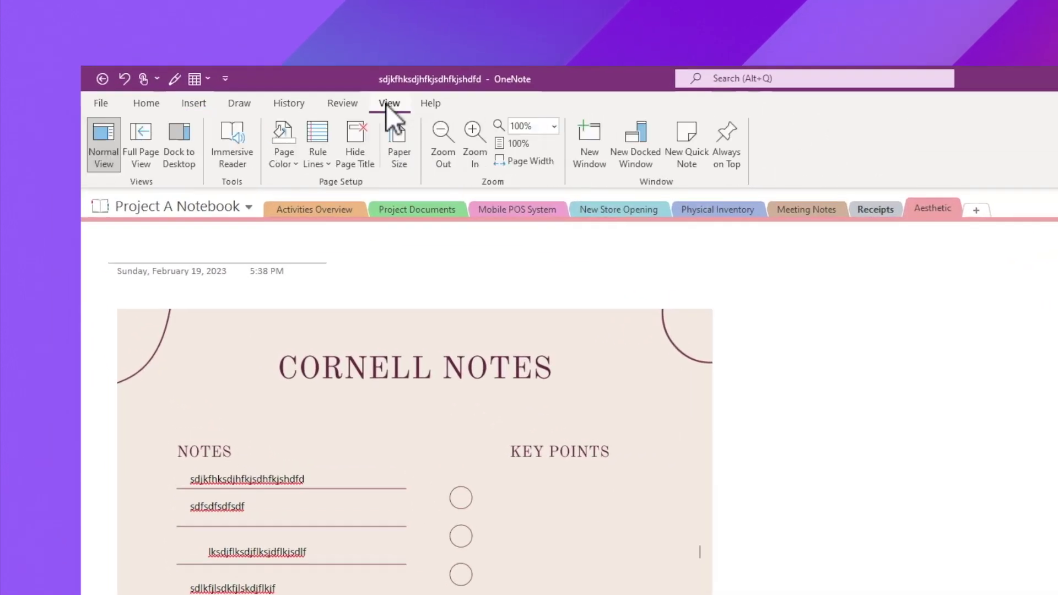
{"action": "left_click", "coordinate": [398, 143]}
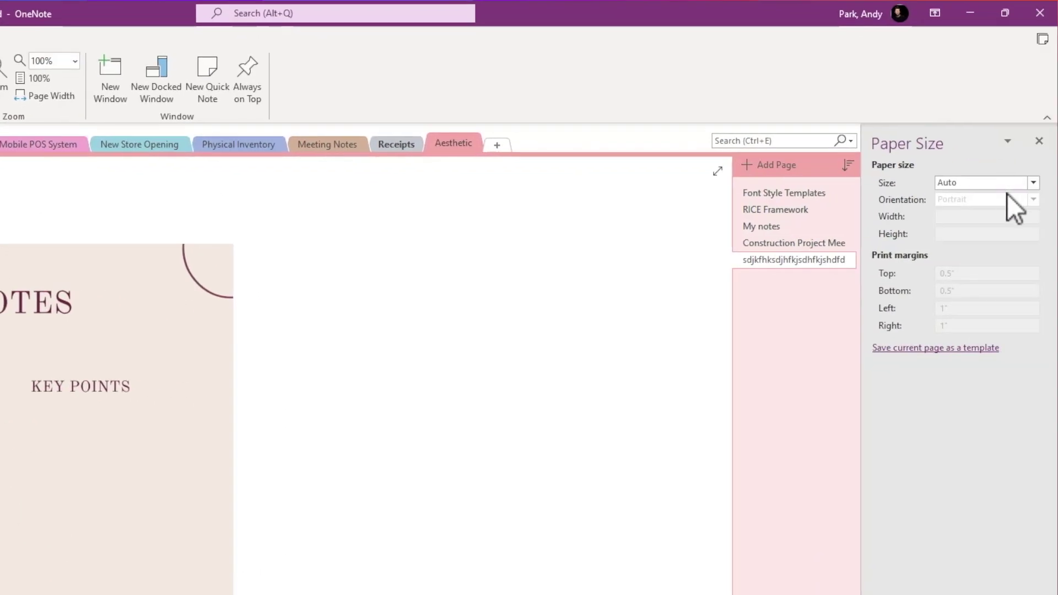
{"action": "left_click", "coordinate": [1004, 183]}
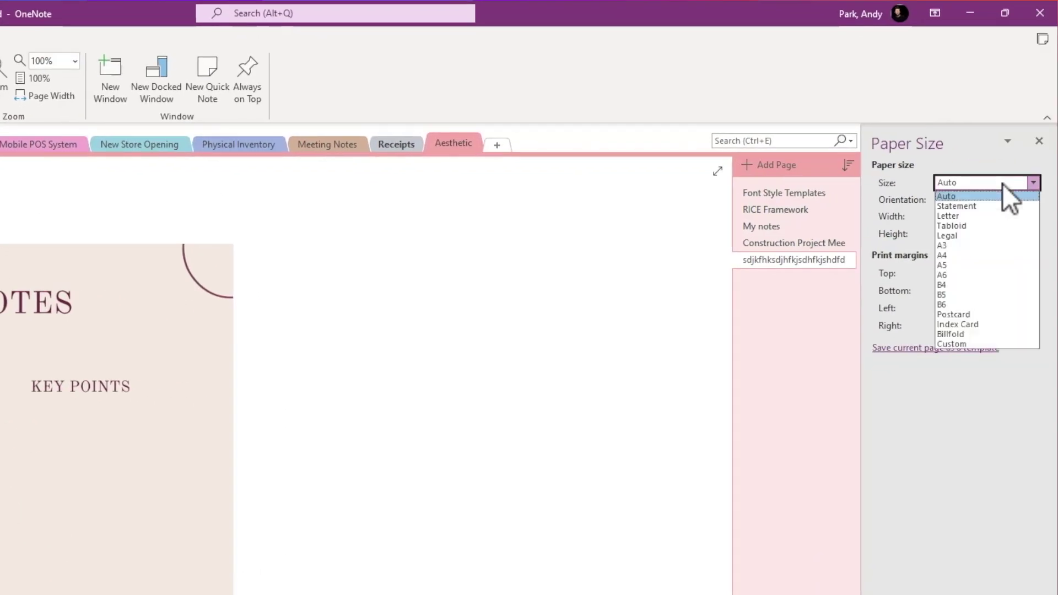
{"action": "left_click", "coordinate": [954, 217]}
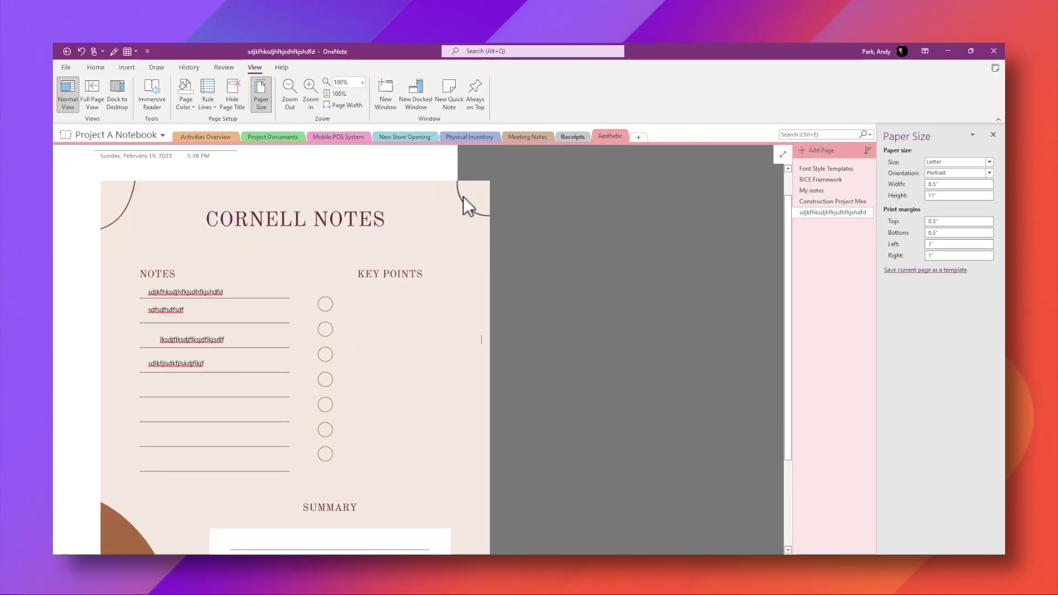
Step: Release the Cornell Notes picture from the background, resize it to the page top, and re-set it as background
{"action": "right_click", "coordinate": [169, 220]}
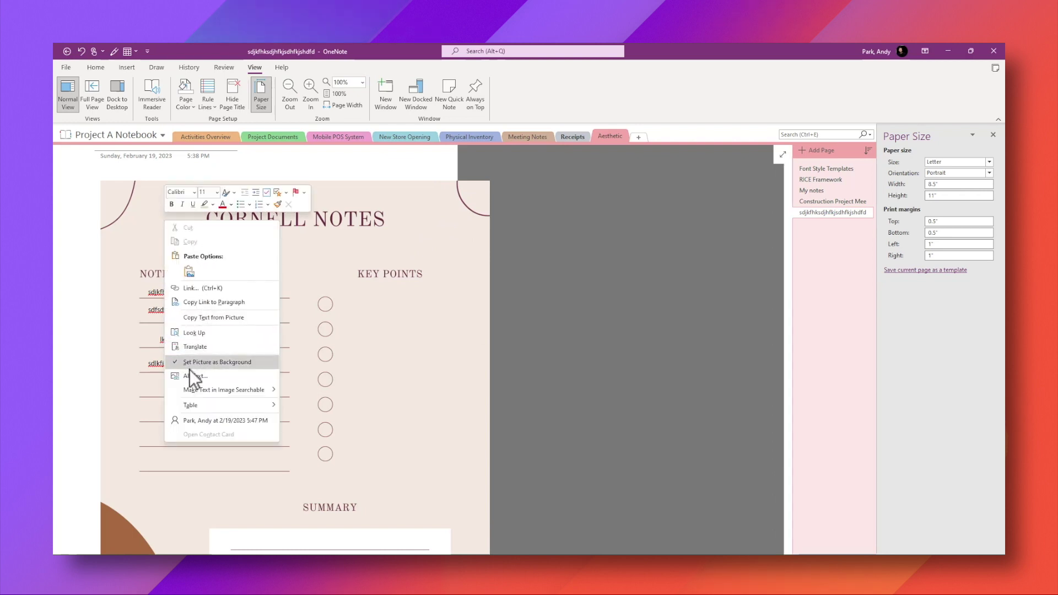
{"action": "left_click", "coordinate": [224, 363]}
{"action": "scroll", "coordinate": [238, 309], "scroll_direction": "down", "scroll_amount": 1}
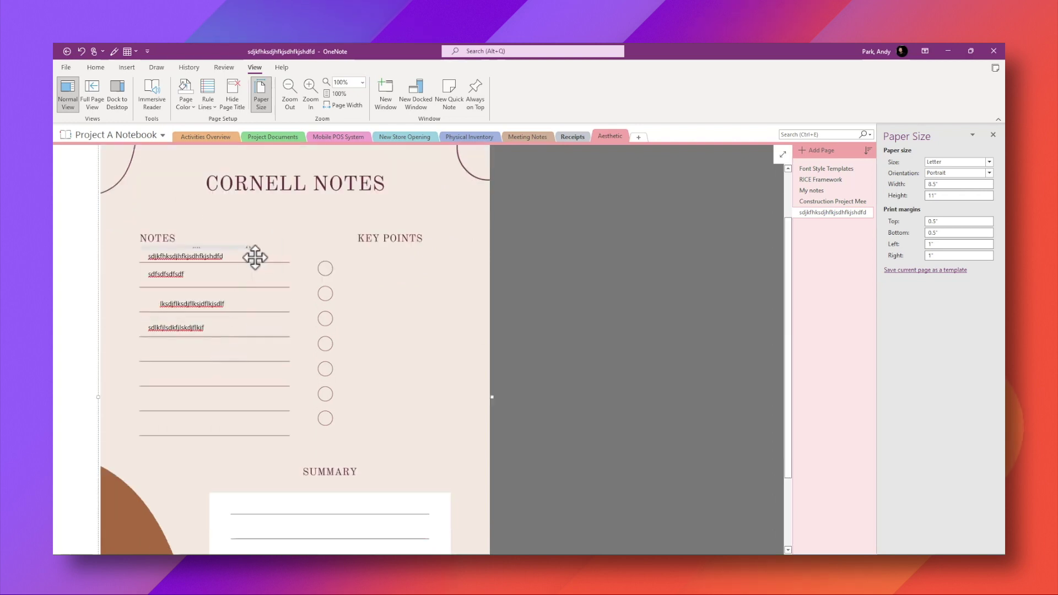
{"action": "scroll", "coordinate": [256, 293], "scroll_direction": "up", "scroll_amount": 2}
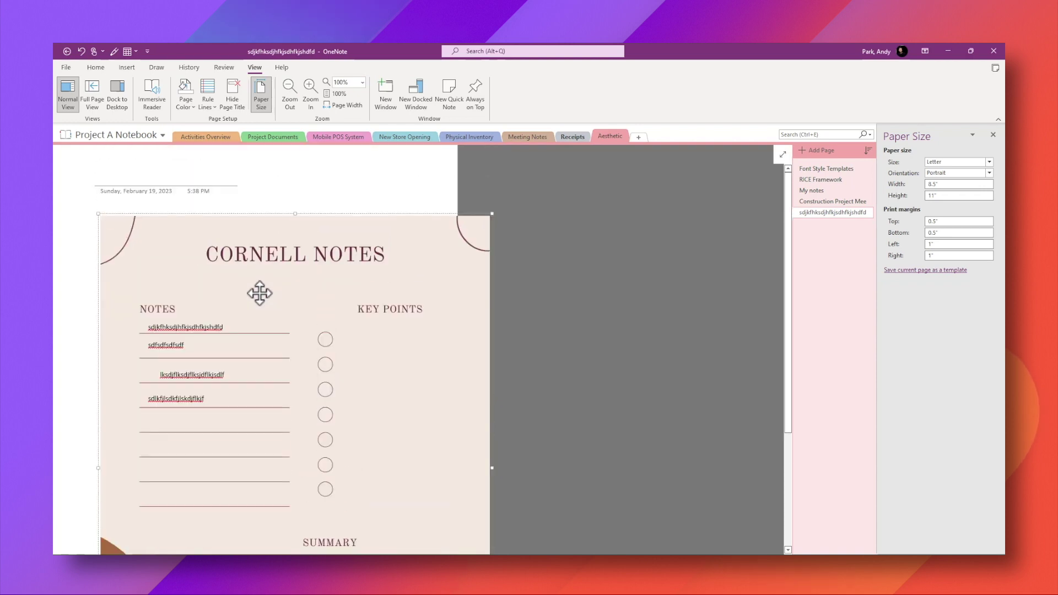
{"action": "left_click_drag", "start_coordinate": [492, 215], "coordinate": [322, 219]}
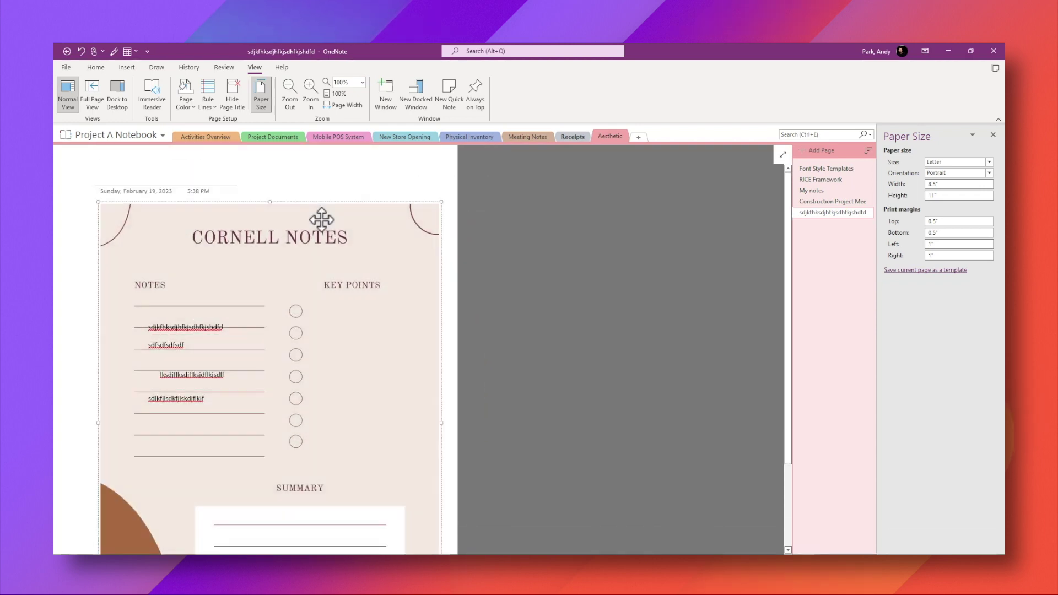
{"action": "right_click", "coordinate": [376, 251]}
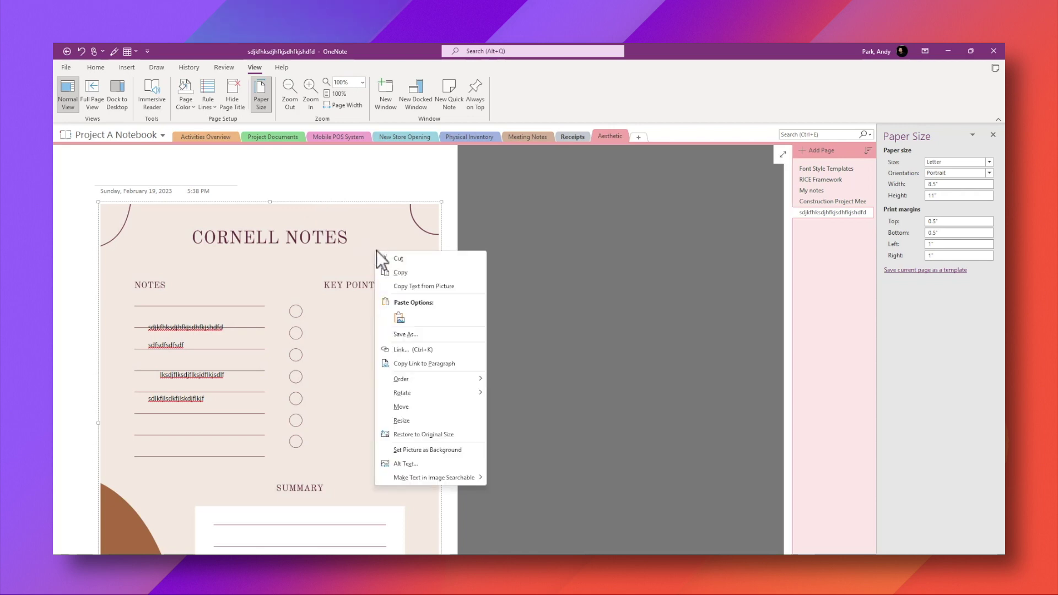
{"action": "left_click", "coordinate": [425, 448]}
{"action": "scroll", "coordinate": [398, 399], "scroll_direction": "down", "scroll_amount": 2}
{"action": "scroll", "coordinate": [398, 400], "scroll_direction": "up", "scroll_amount": 2}
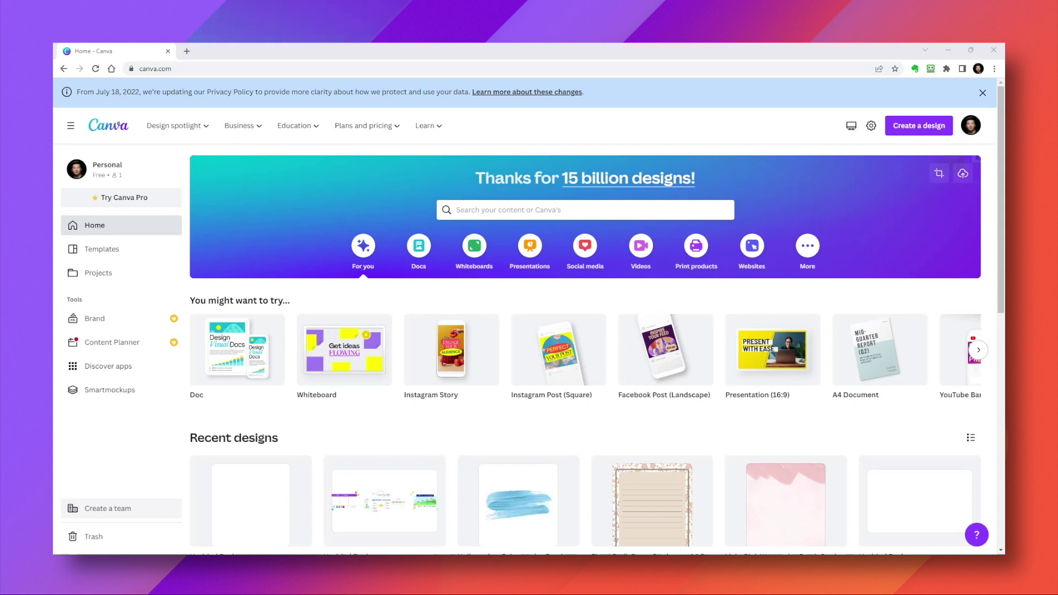
Step: Search Canva templates for 'brush stroke' and open the Peachpuff brush stroke logo template
{"action": "left_click", "coordinate": [501, 214]}
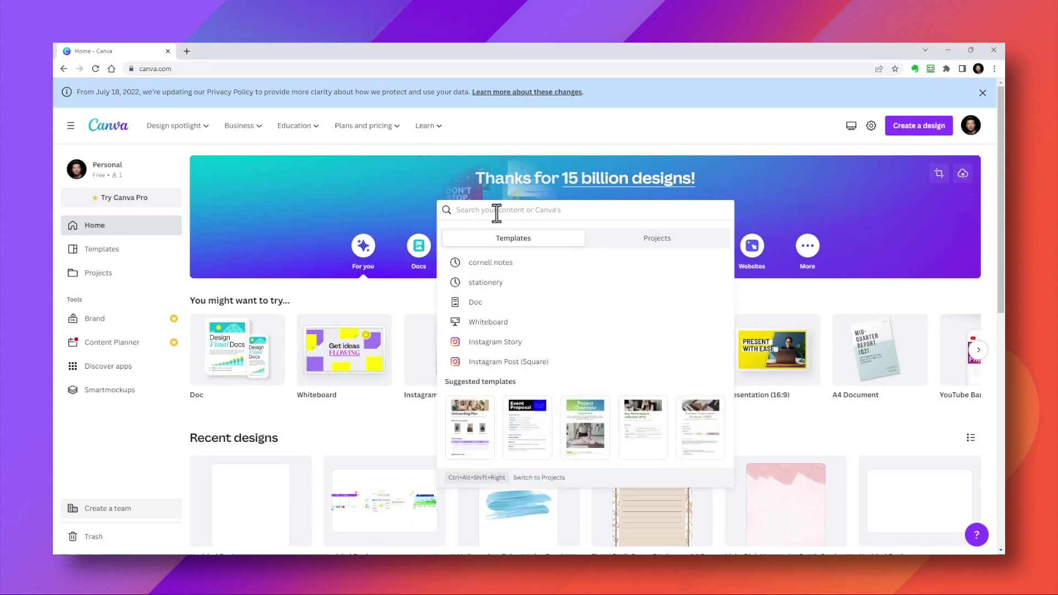
{"action": "type", "text": "brush"}
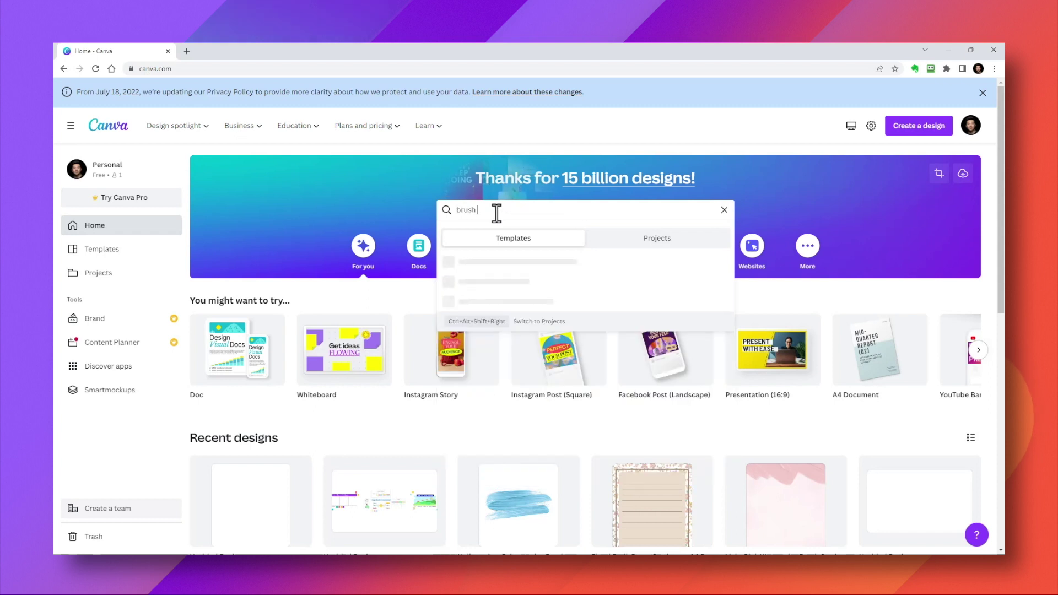
{"action": "type", "text": " stroke"}
{"action": "key", "text": "Return"}
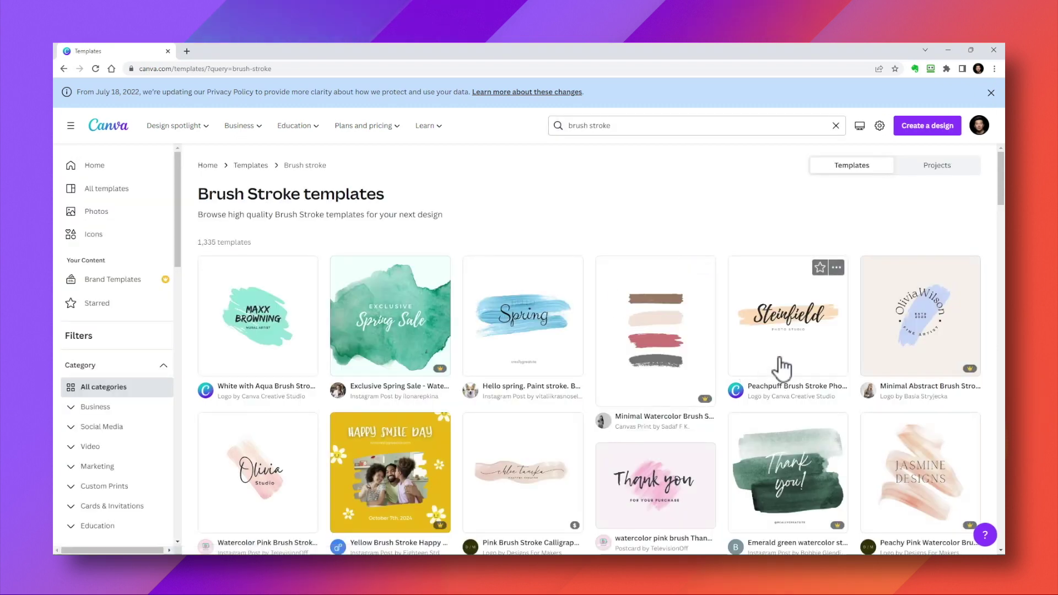
{"action": "left_click", "coordinate": [781, 353]}
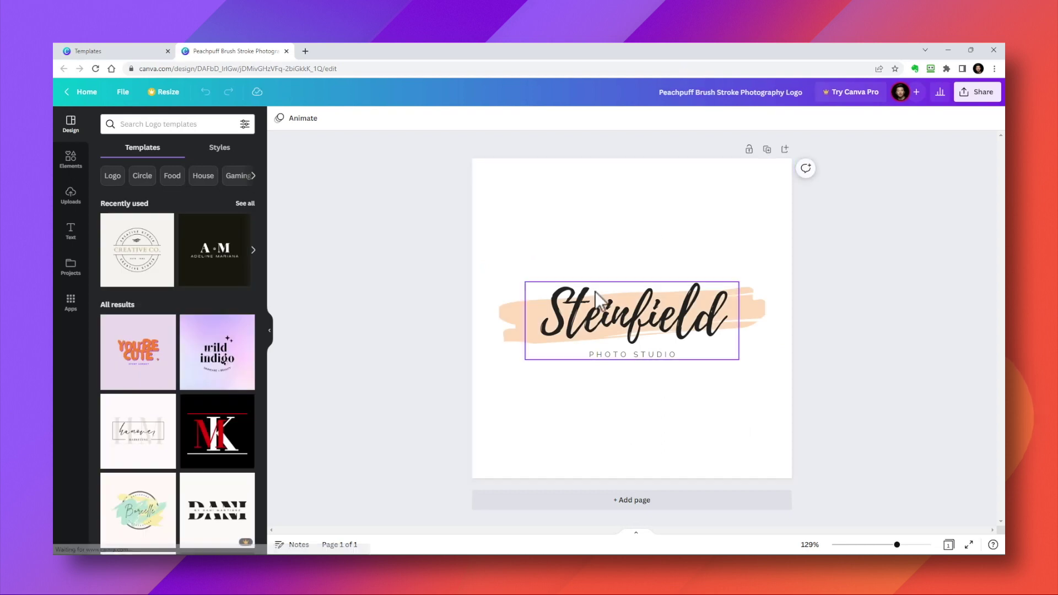
Step: Delete the Steinfield text and the PHOTO STUDIO caption, leaving only the peach stroke
{"action": "left_click", "coordinate": [584, 319]}
{"action": "key", "text": "Delete"}
{"action": "left_click", "coordinate": [574, 356]}
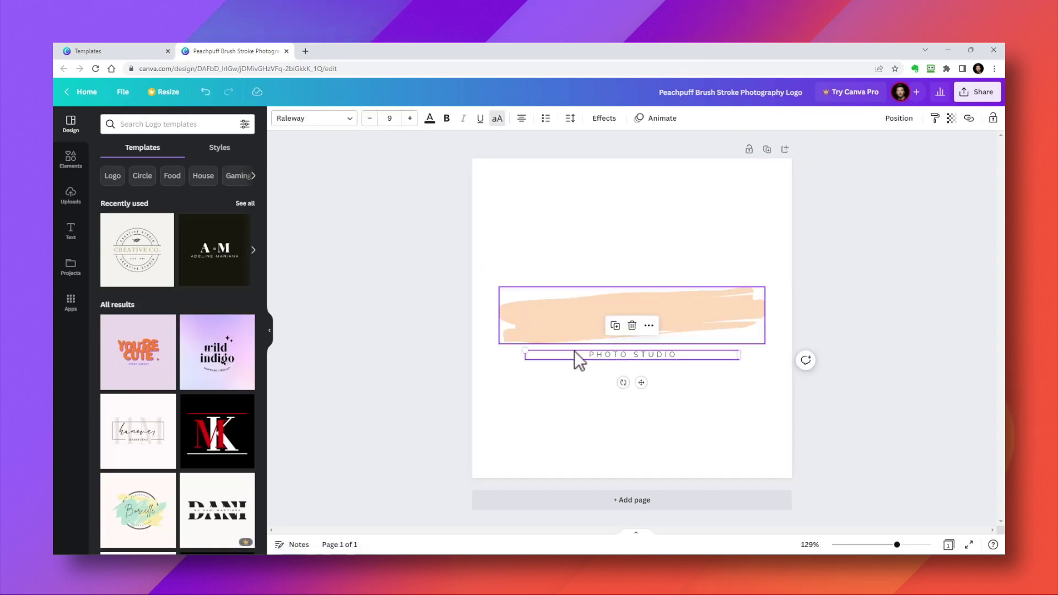
{"action": "double_click", "coordinate": [571, 357]}
{"action": "key", "text": "BackSpace"}
{"action": "left_click", "coordinate": [571, 361]}
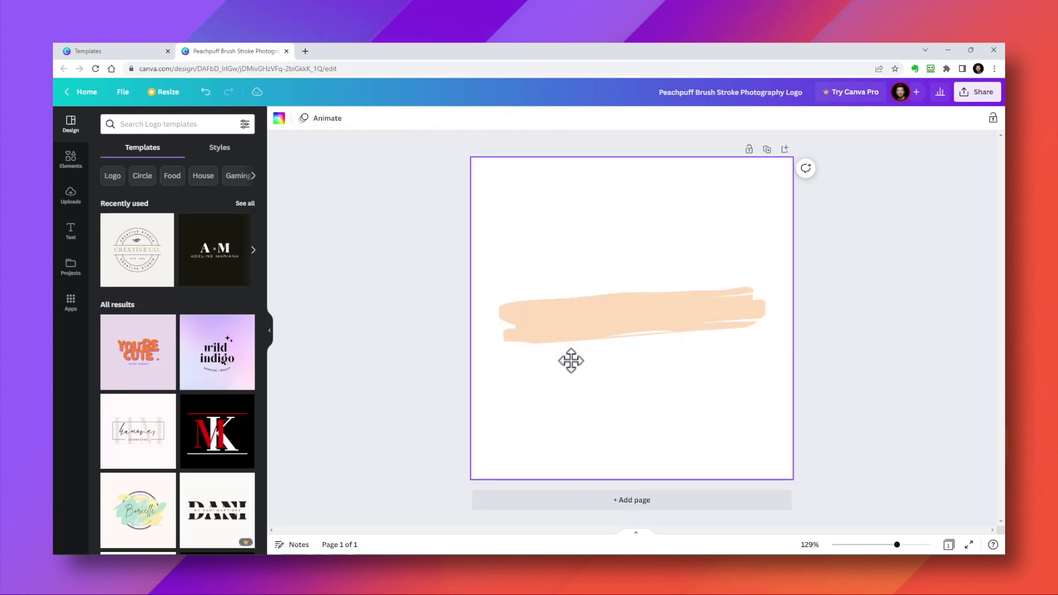
Step: Download the bare brush stroke design as a PNG
{"action": "left_click", "coordinate": [973, 94]}
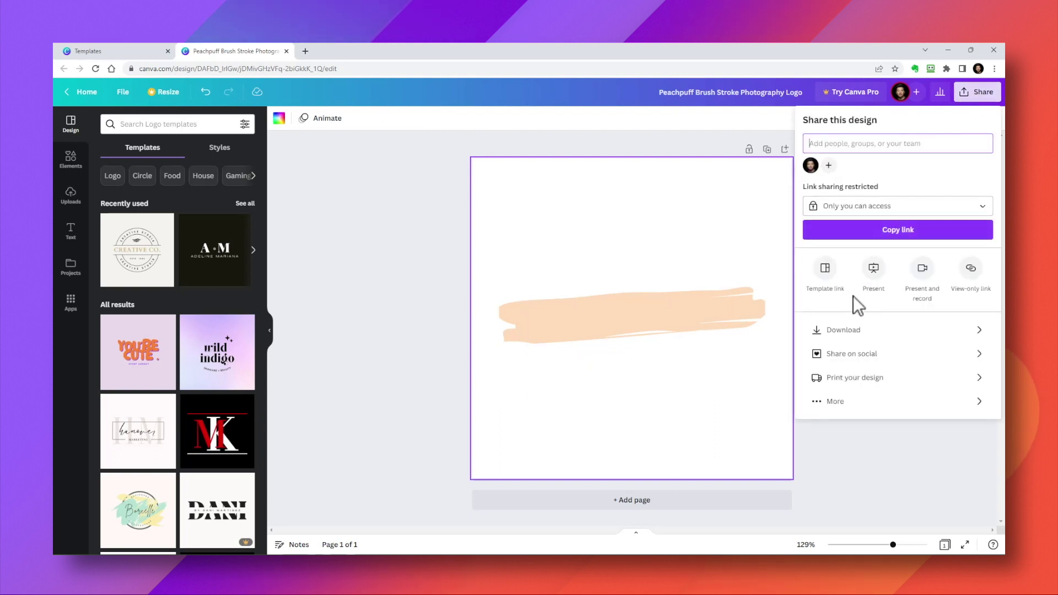
{"action": "left_click", "coordinate": [843, 331]}
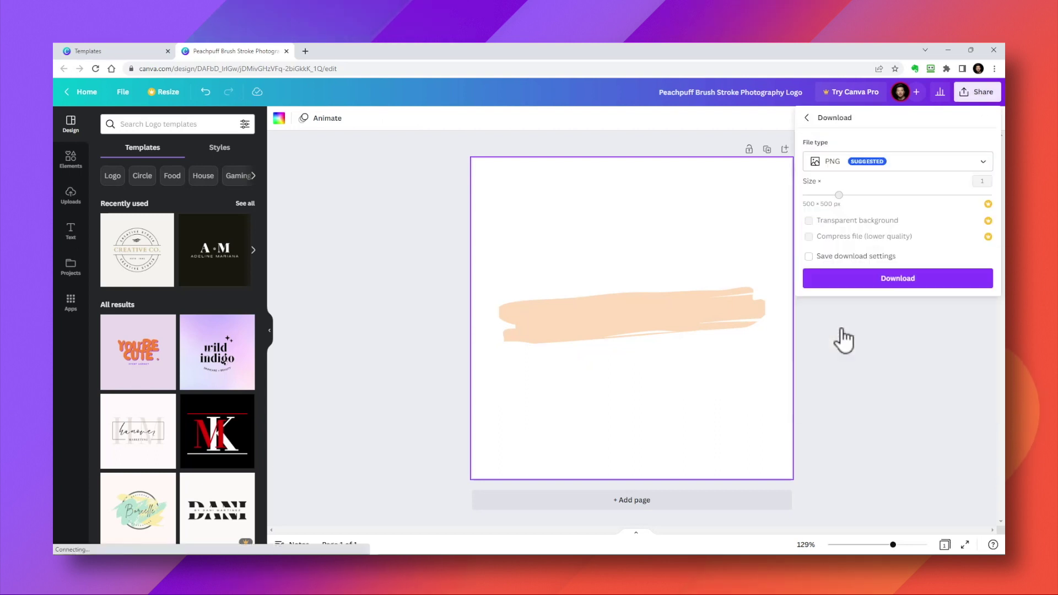
{"action": "left_click", "coordinate": [837, 282]}
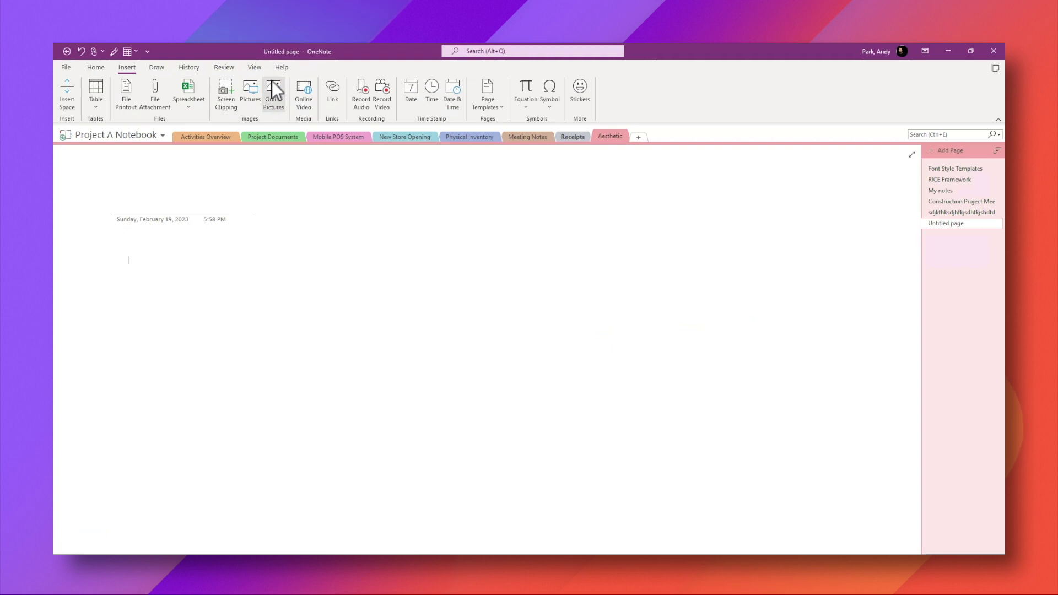
Step: Insert the Peachpuff brush stroke PNG, move it to the top left, and set it as page background
{"action": "left_click", "coordinate": [255, 90]}
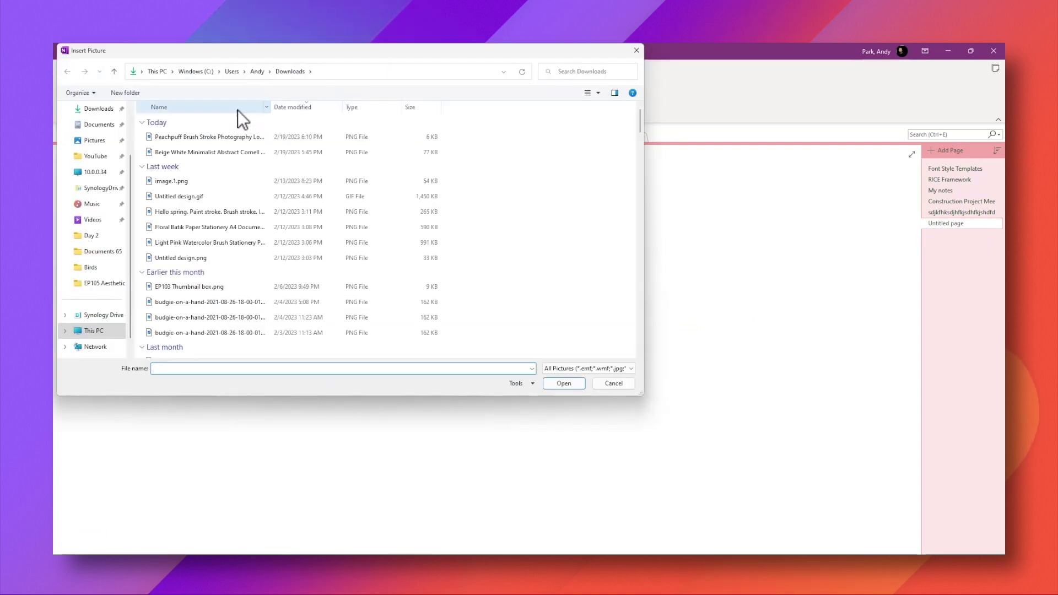
{"action": "left_click", "coordinate": [220, 137]}
{"action": "left_click", "coordinate": [564, 382]}
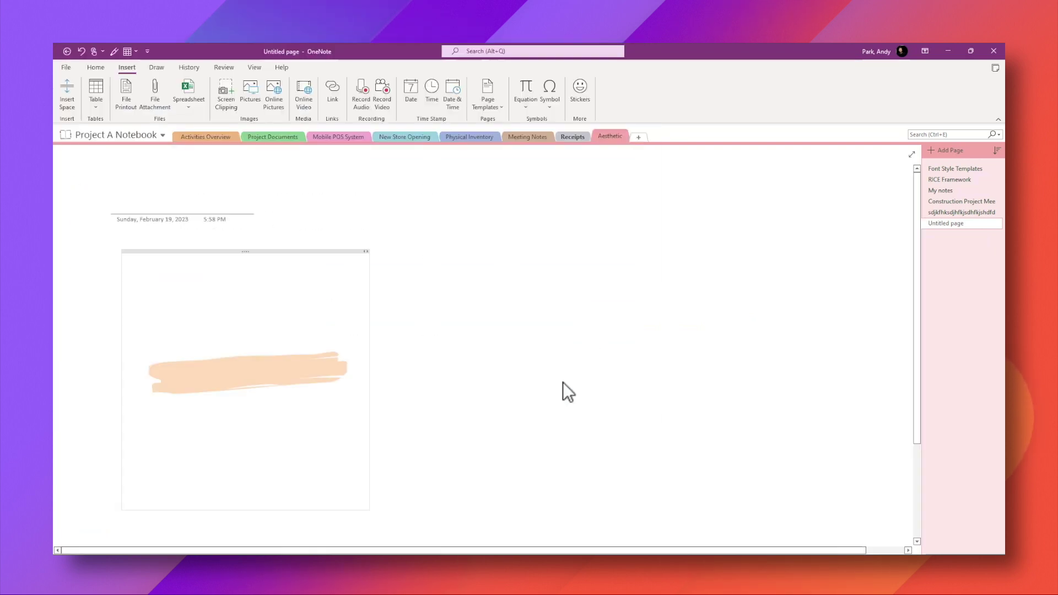
{"action": "left_click", "coordinate": [223, 380]}
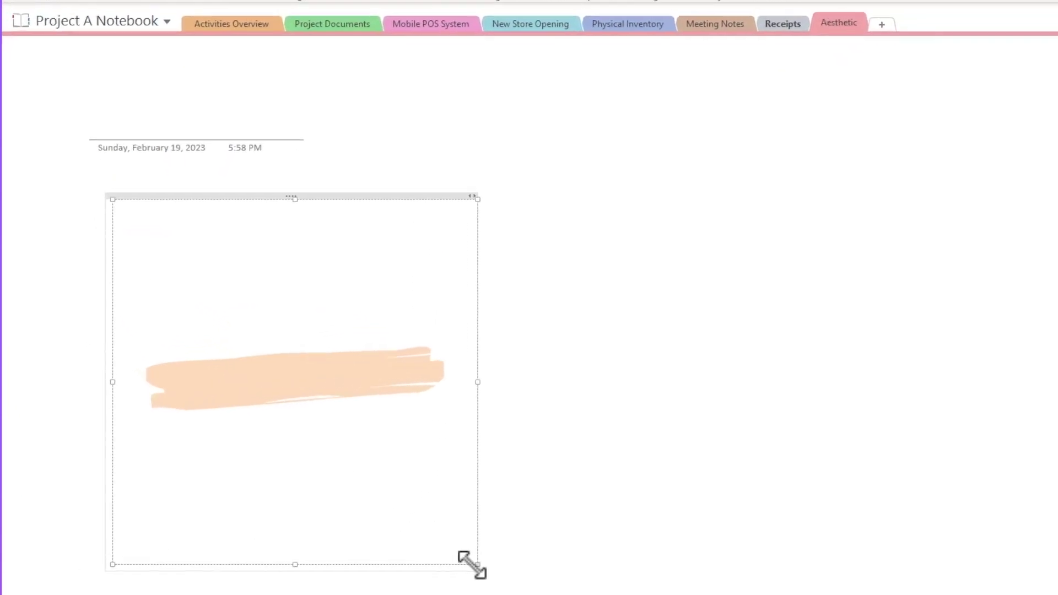
{"action": "left_click_drag", "start_coordinate": [474, 565], "coordinate": [574, 594]}
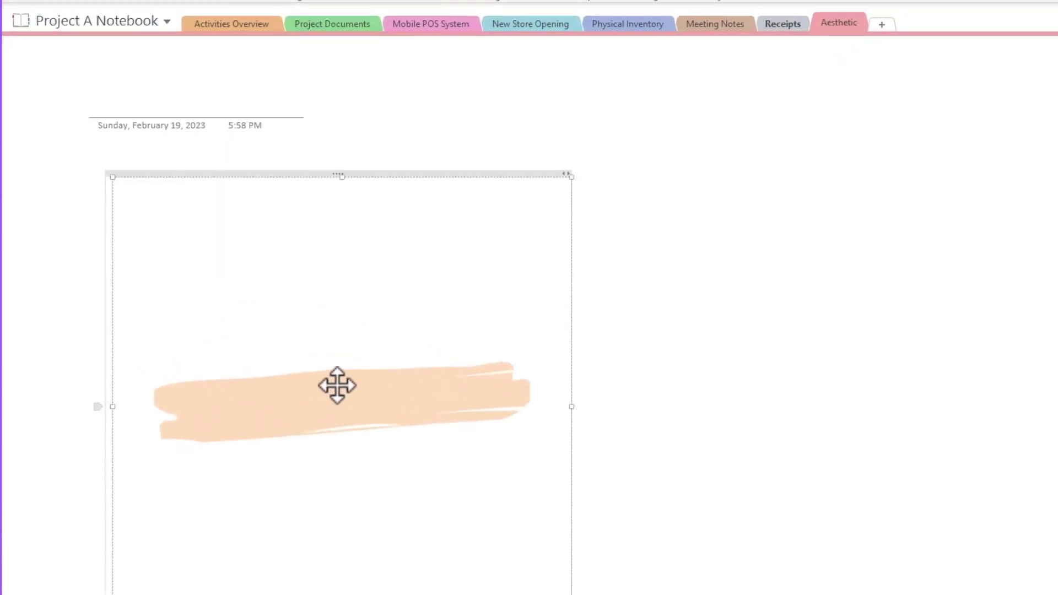
{"action": "left_click_drag", "start_coordinate": [309, 361], "coordinate": [257, 223]}
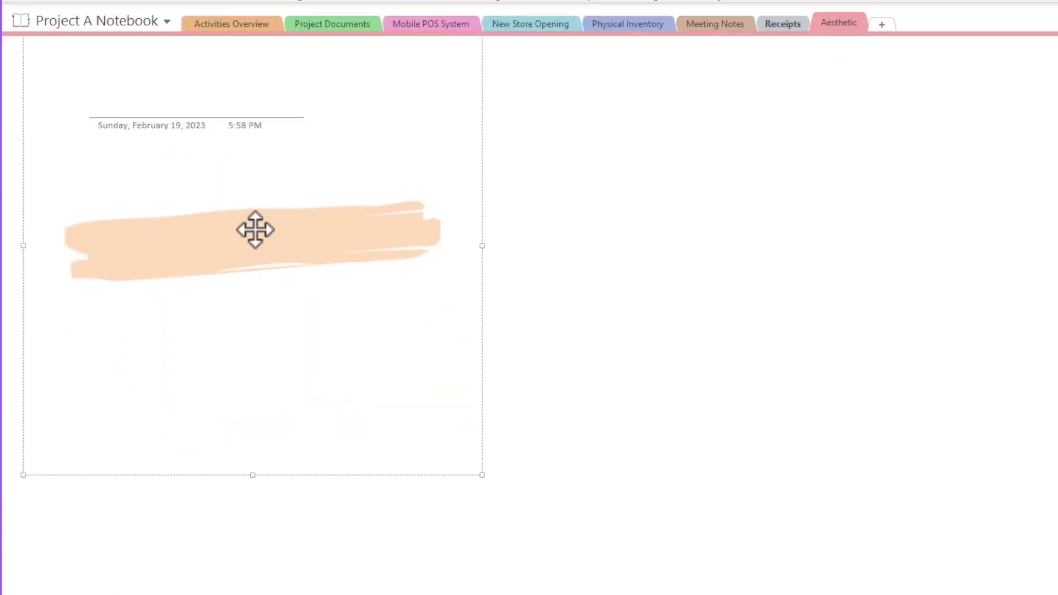
{"action": "right_click", "coordinate": [254, 232]}
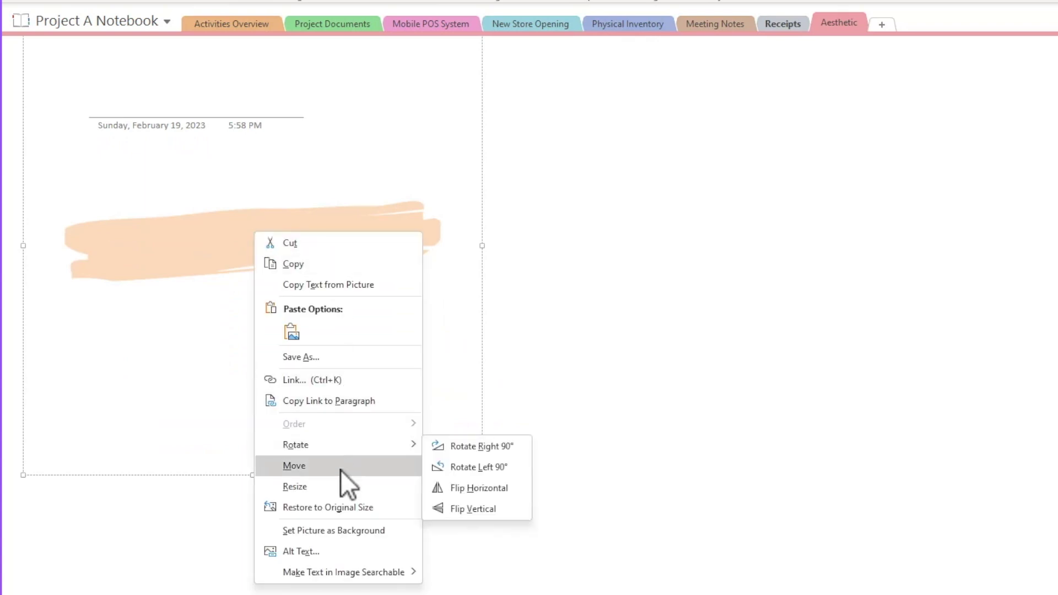
{"action": "left_click", "coordinate": [349, 529]}
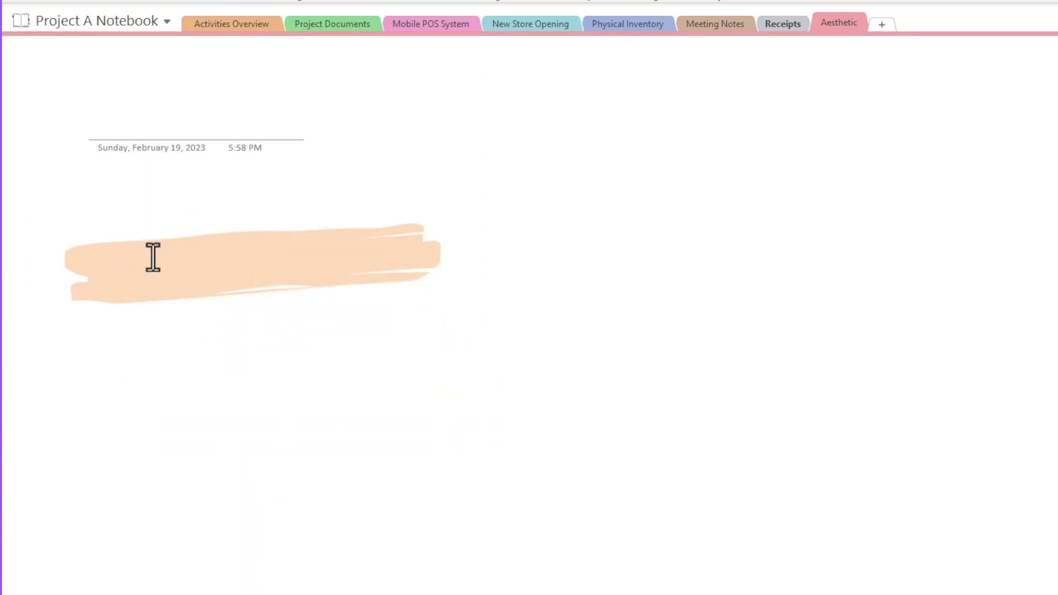
Step: Add the title 'Things to do for today' in Brush Script MT at size 37 over the stroke
{"action": "left_click", "coordinate": [132, 267]}
{"action": "type", "text": "Things to do for today"}
{"action": "key", "text": "ctrl+a"}
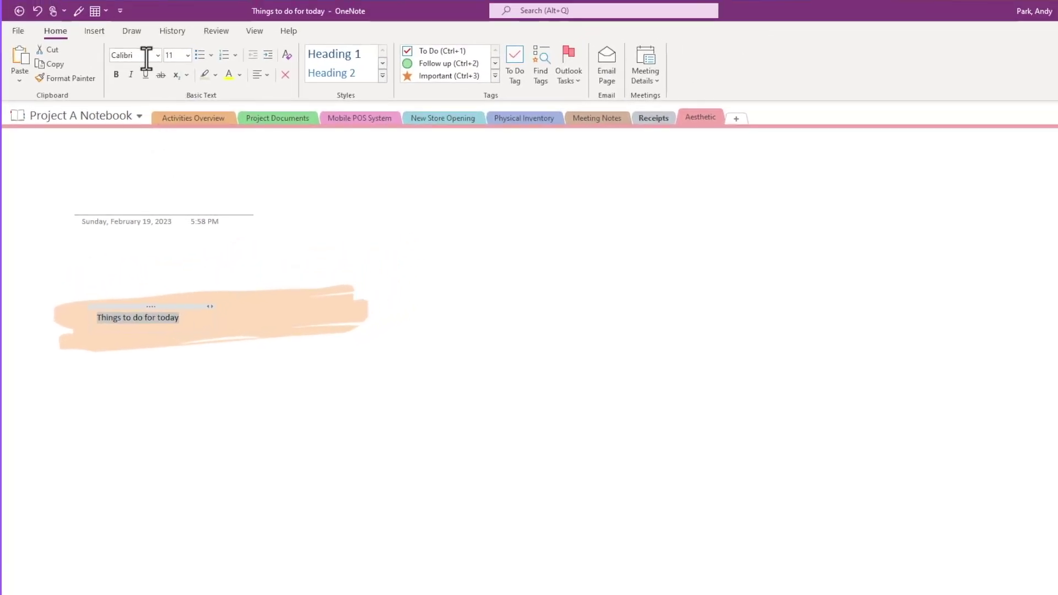
{"action": "left_click", "coordinate": [158, 54]}
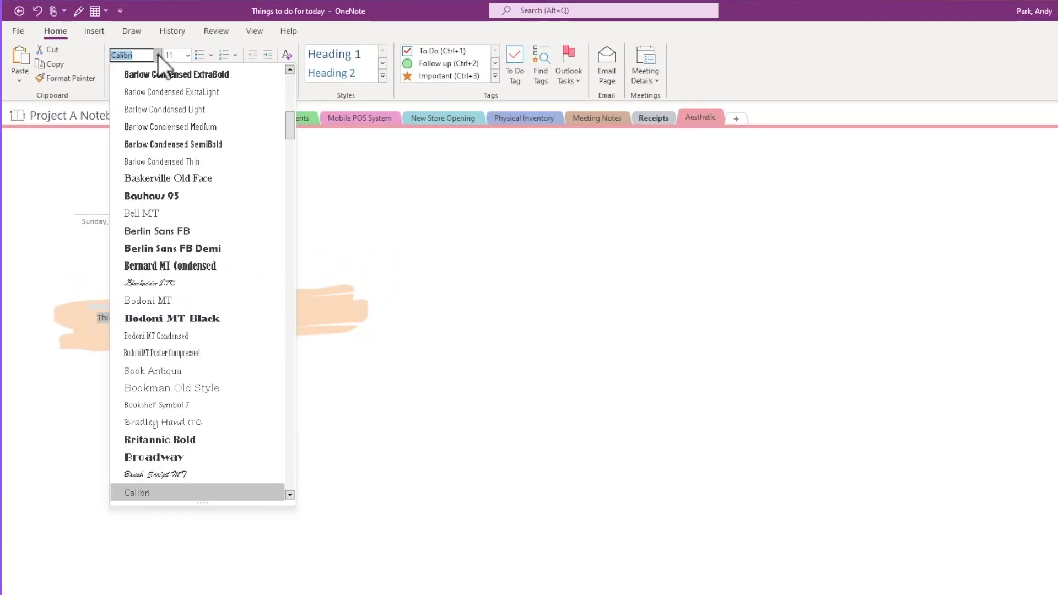
{"action": "left_click", "coordinate": [155, 474]}
{"action": "key", "text": "ctrl+shift+period"}
{"action": "key", "text": "ctrl+shift+period"}
{"action": "key", "text": "ctrl+shift+period"}
{"action": "key", "text": "ctrl+shift+period"}
{"action": "key", "text": "ctrl+shift+period"}
{"action": "key", "text": "ctrl+shift+period"}
{"action": "key", "text": "ctrl+shift+period"}
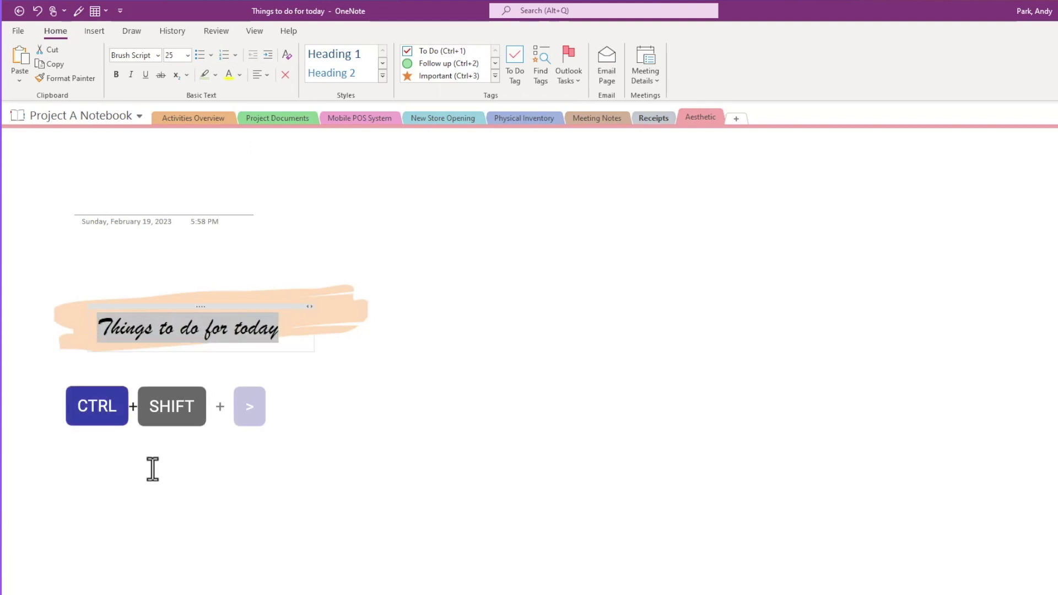
{"action": "key", "text": "ctrl+shift+period"}
{"action": "key", "text": "ctrl+shift+period"}
{"action": "key", "text": "ctrl+shift+period"}
{"action": "key", "text": "ctrl+shift+period"}
{"action": "key", "text": "ctrl+shift+period"}
{"action": "key", "text": "ctrl+shift+period"}
{"action": "key", "text": "ctrl+shift+period"}
{"action": "key", "text": "ctrl+shift+period"}
{"action": "key", "text": "ctrl+shift+period"}
{"action": "key", "text": "ctrl+shift+period"}
{"action": "key", "text": "ctrl+shift+period"}
{"action": "key", "text": "ctrl+shift+period"}
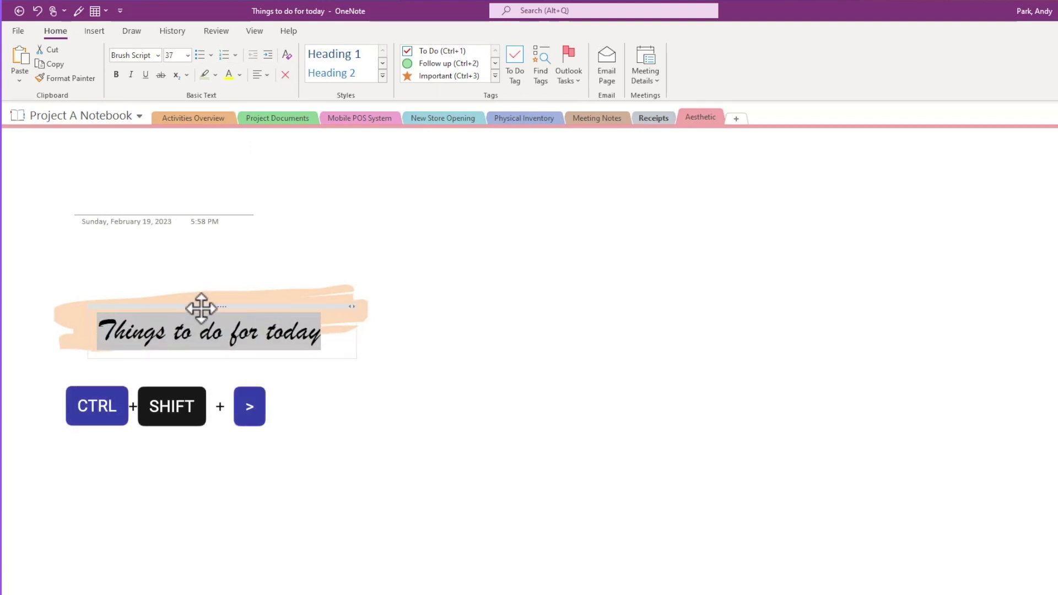
{"action": "left_click_drag", "start_coordinate": [201, 307], "coordinate": [187, 293]}
{"action": "left_click", "coordinate": [216, 258]}
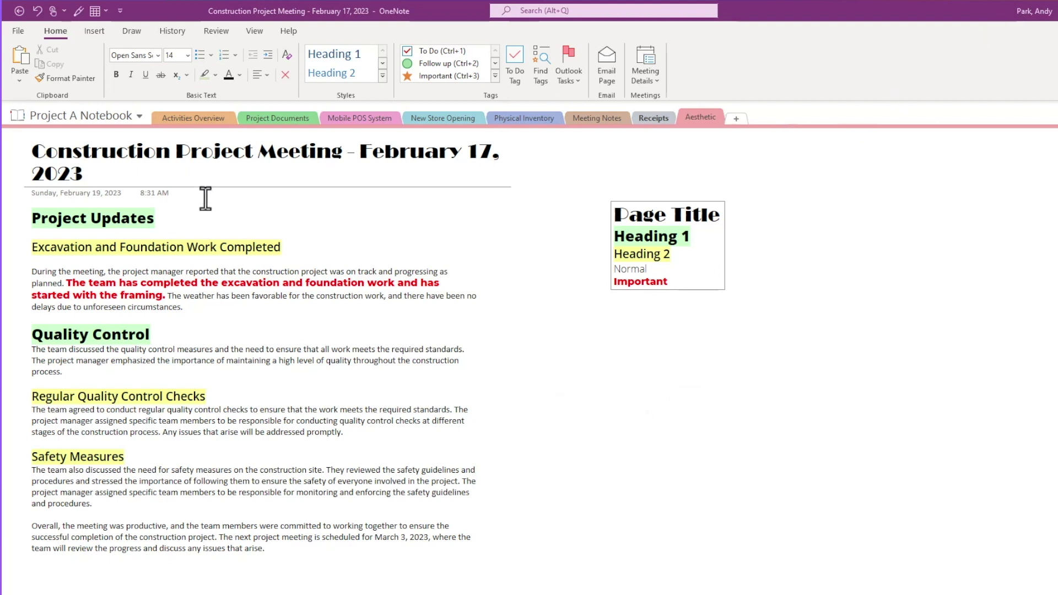
Step: Add a crane emoji after the Project Updates heading
{"action": "left_click", "coordinate": [160, 221]}
{"action": "key", "text": "super+period"}
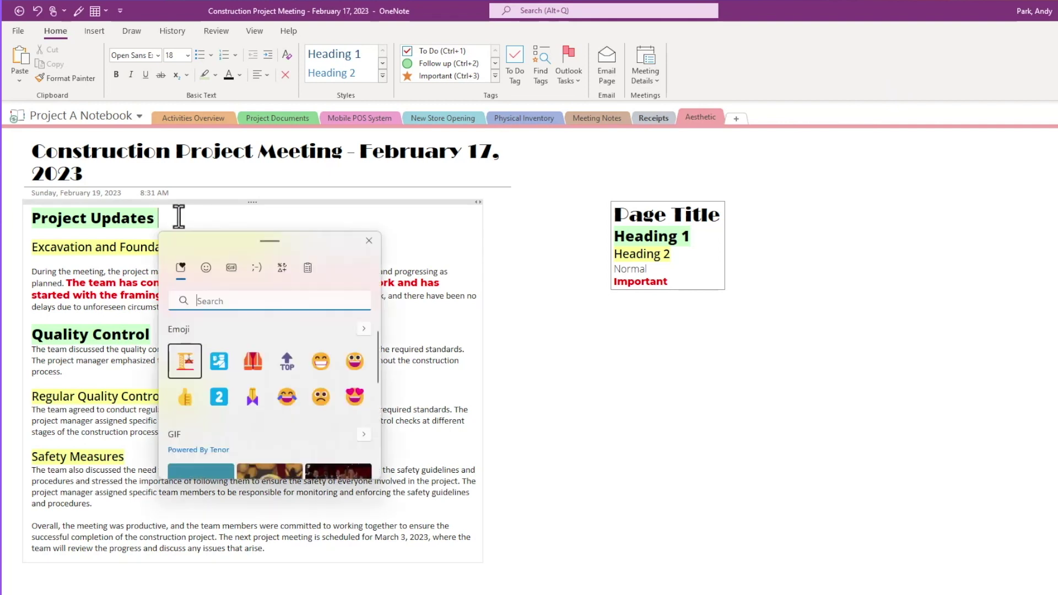
{"action": "type", "text": "constru"}
{"action": "left_click", "coordinate": [288, 388]}
{"action": "left_click", "coordinate": [370, 240]}
Step: Add a control-knobs emoji after the Quality Control heading
{"action": "left_click", "coordinate": [155, 335]}
{"action": "key", "text": "super+period"}
{"action": "type", "text": "control"}
{"action": "left_click", "coordinate": [214, 475]}
{"action": "left_click", "coordinate": [132, 457]}
Step: Add a safety-vest emoji after the Safety Measures heading
{"action": "left_click", "coordinate": [112, 425]}
{"action": "key", "text": "super+period"}
{"action": "type", "text": "safety"}
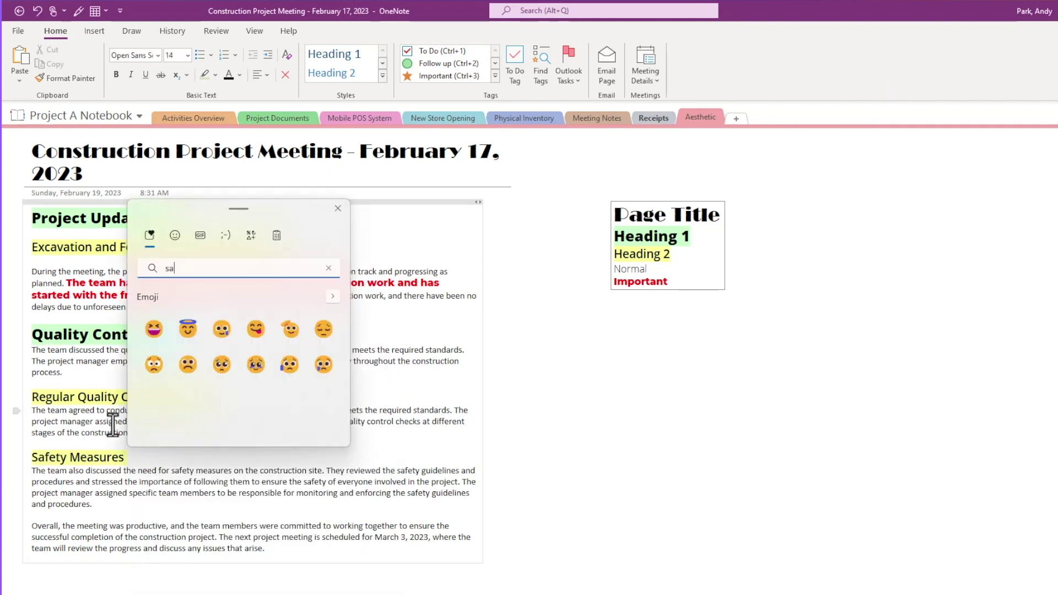
{"action": "left_click", "coordinate": [188, 328]}
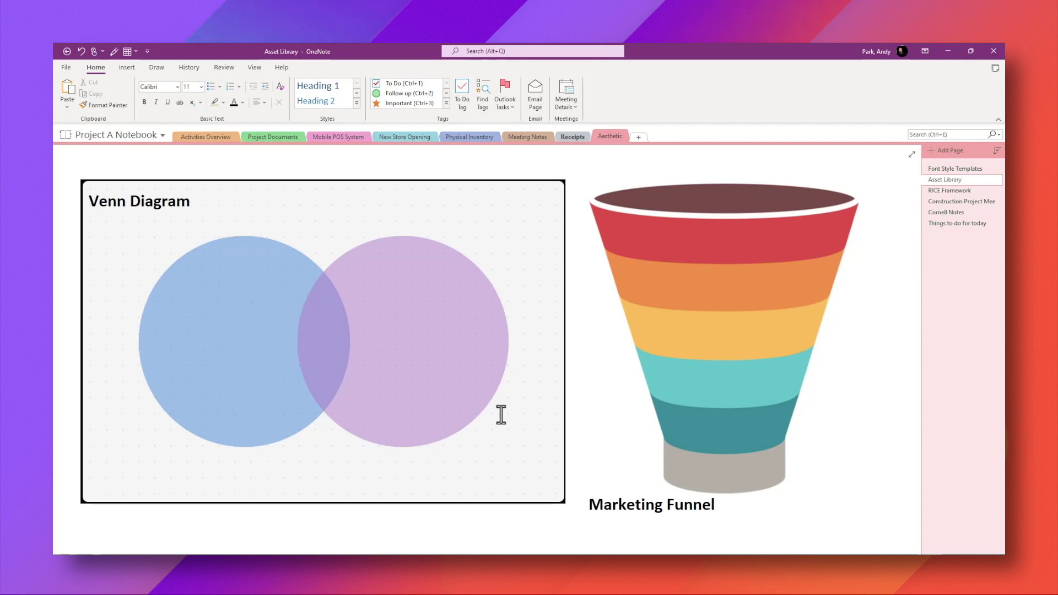
Step: Switch from the Asset Library page to the Construction Project Meeting page with Ctrl+Page Down
{"action": "key", "text": "ctrl+Page_Down"}
{"action": "key", "text": "ctrl+Page_Down"}
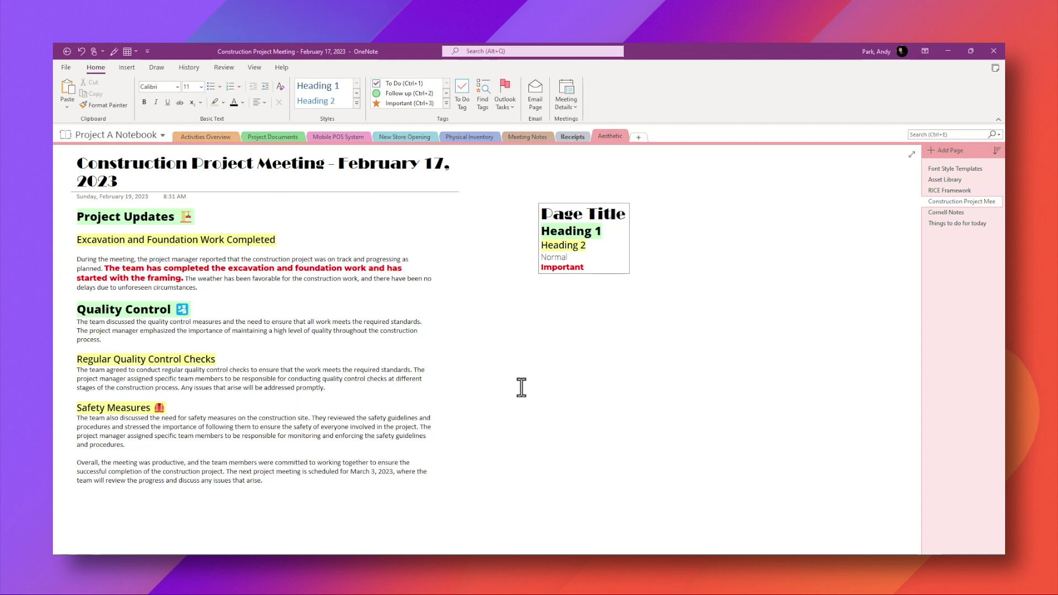
Step: Copy the peach brush stroke from the Asset Library and paste it right of the meeting notes
{"action": "left_click", "coordinate": [518, 338]}
{"action": "left_click", "coordinate": [945, 180]}
{"action": "left_click", "coordinate": [695, 485]}
{"action": "left_click", "coordinate": [959, 201]}
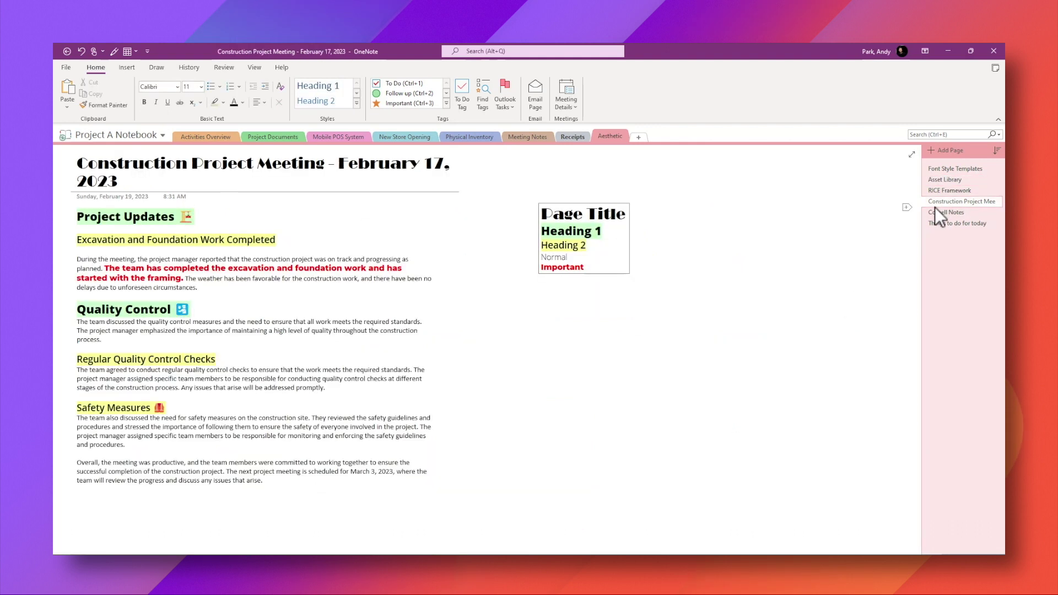
{"action": "key", "text": "ctrl+v"}
Step: Add a bold 18-pt Ink Free 'My bright idea!' label and move it onto the stroke
{"action": "left_click", "coordinate": [533, 409]}
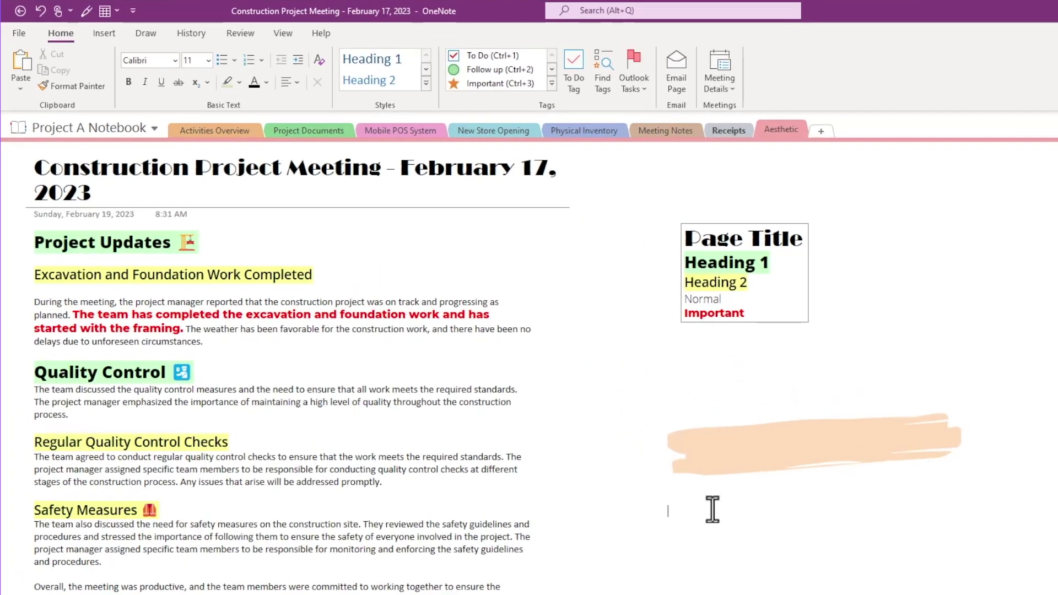
{"action": "type", "text": "My bright idea!"}
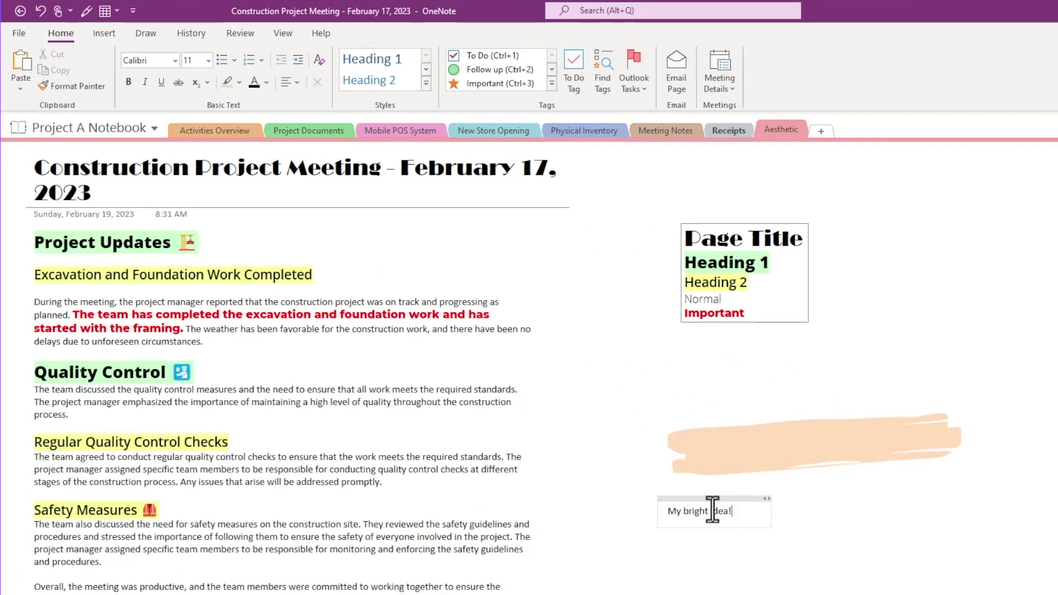
{"action": "triple_click", "coordinate": [713, 510]}
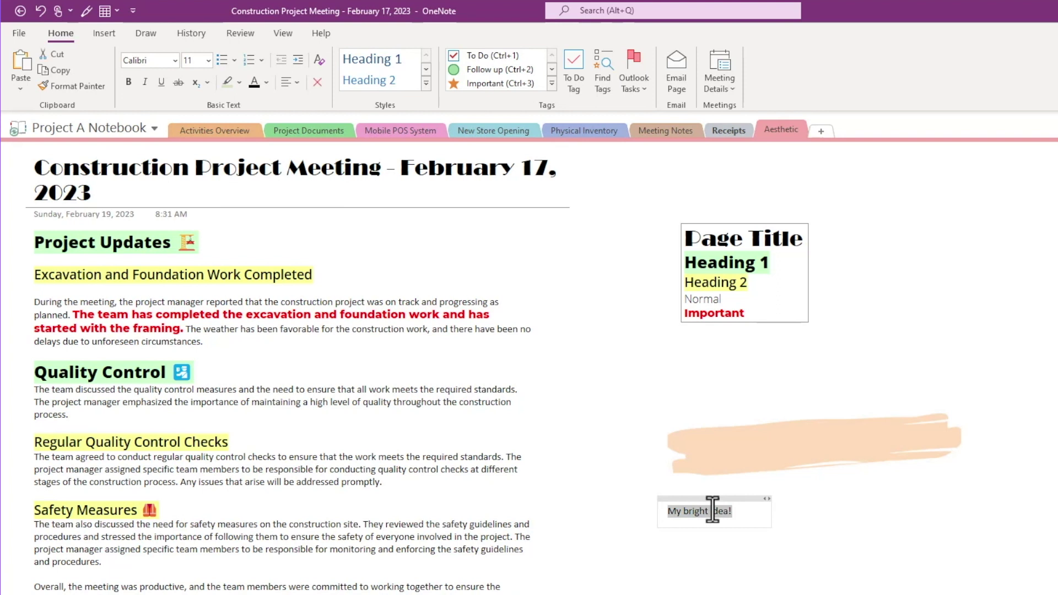
{"action": "left_click", "coordinate": [175, 60]}
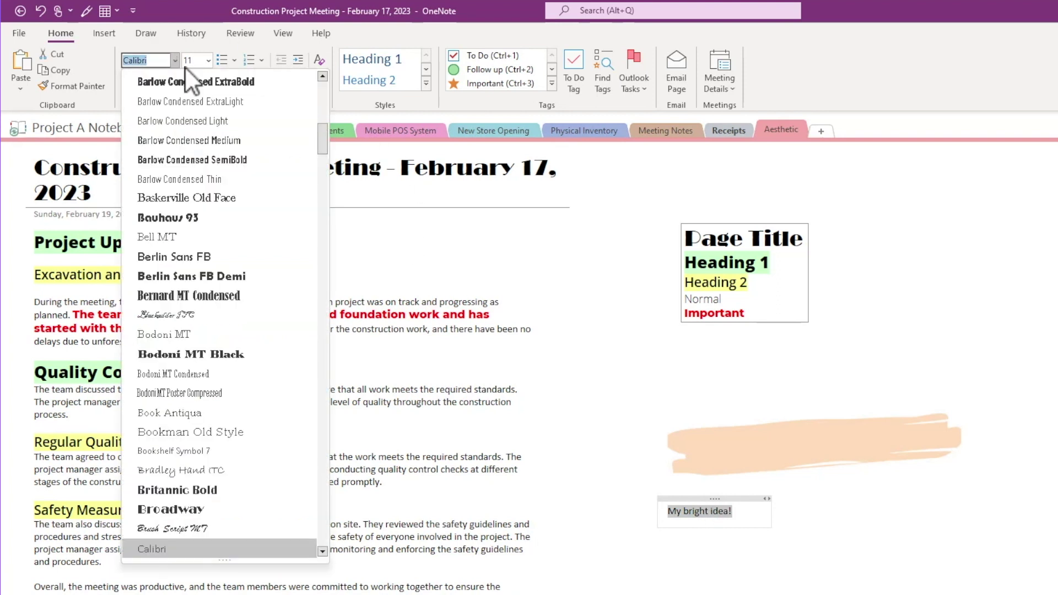
{"action": "left_click_drag", "start_coordinate": [320, 130], "coordinate": [321, 78]}
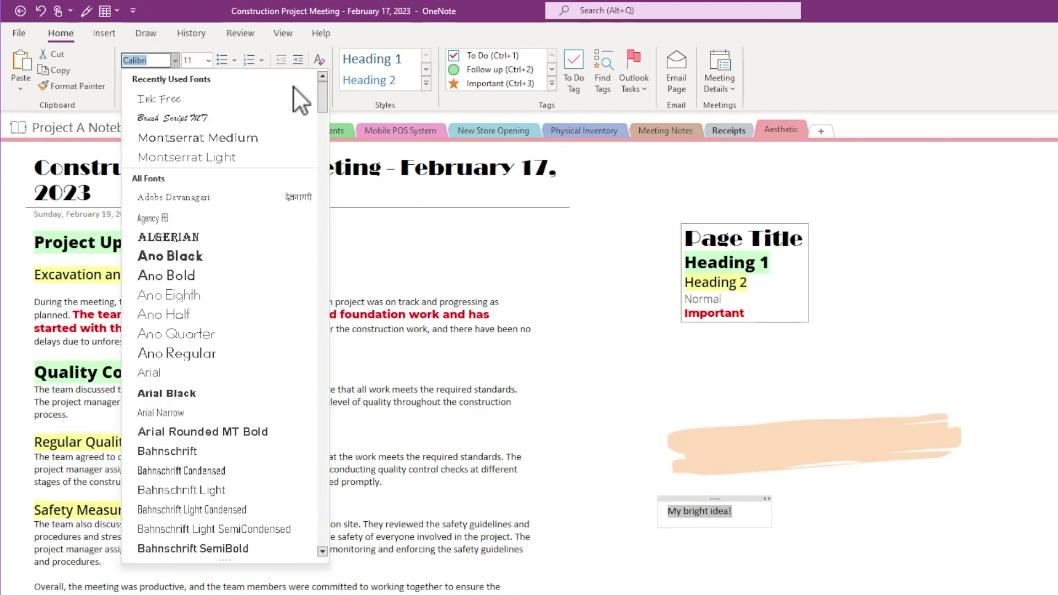
{"action": "left_click", "coordinate": [239, 98]}
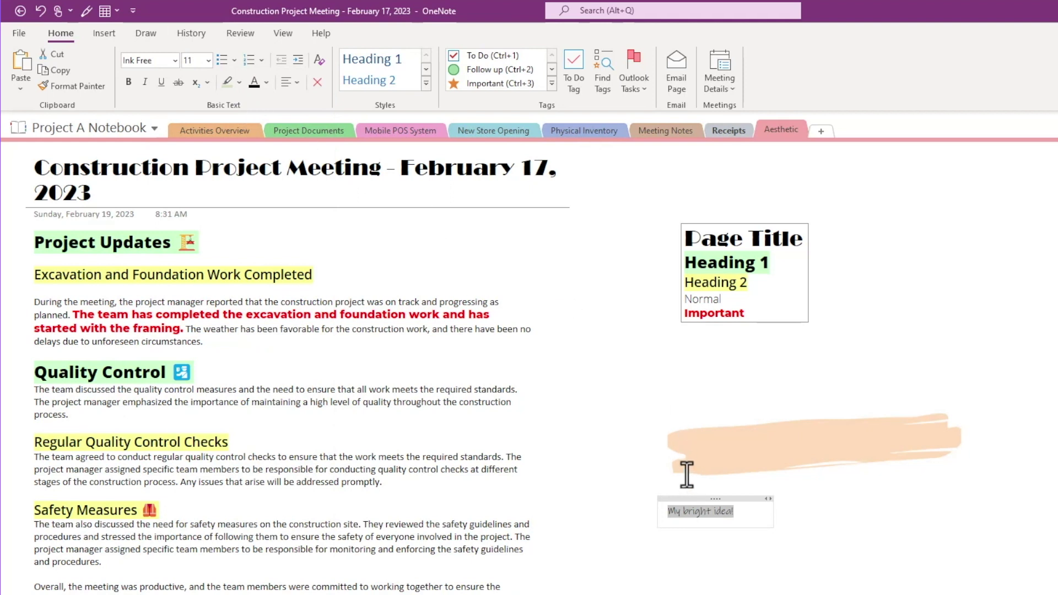
{"action": "key", "text": "ctrl+b"}
{"action": "key", "text": "ctrl+shift+period"}
{"action": "key", "text": "ctrl+shift+period"}
{"action": "key", "text": "ctrl+shift+period"}
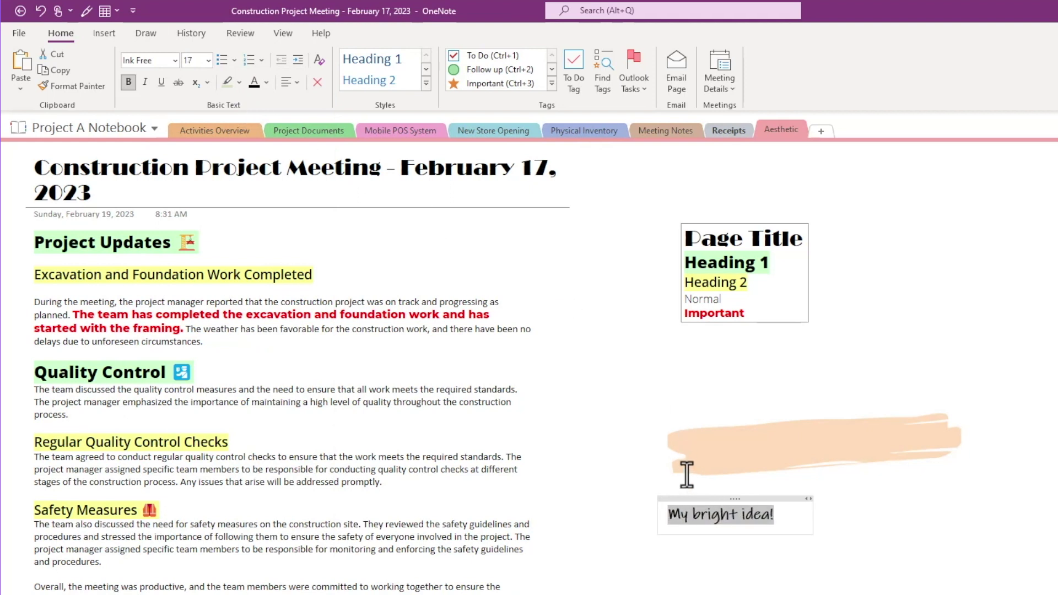
{"action": "key", "text": "ctrl+shift+period"}
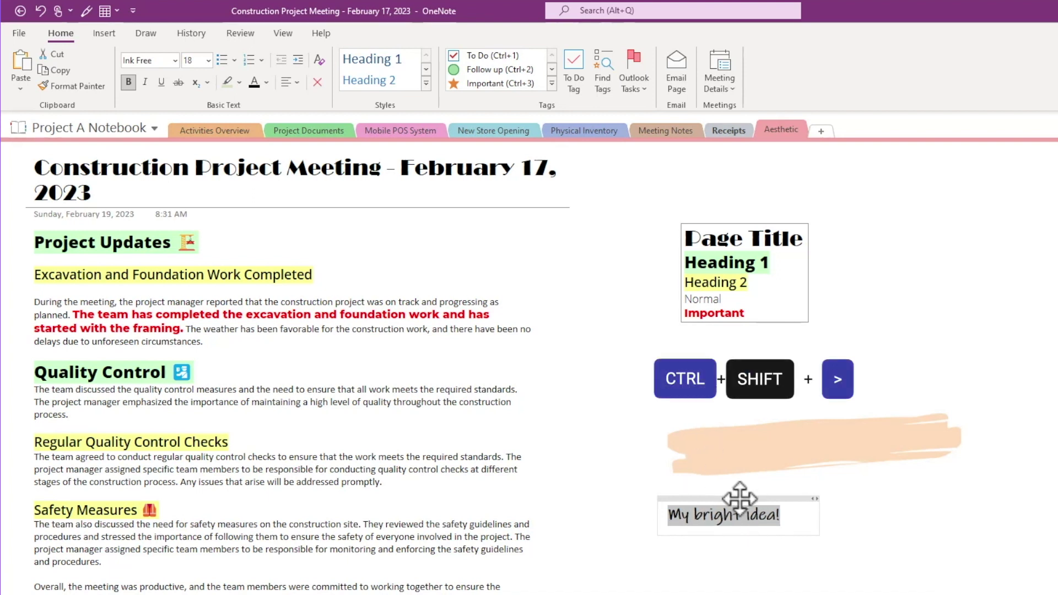
{"action": "left_click_drag", "start_coordinate": [753, 472], "coordinate": [779, 429]}
Step: Paste the lightbulb image from the Asset Library at the brush stroke's left end
{"action": "left_click", "coordinate": [759, 509]}
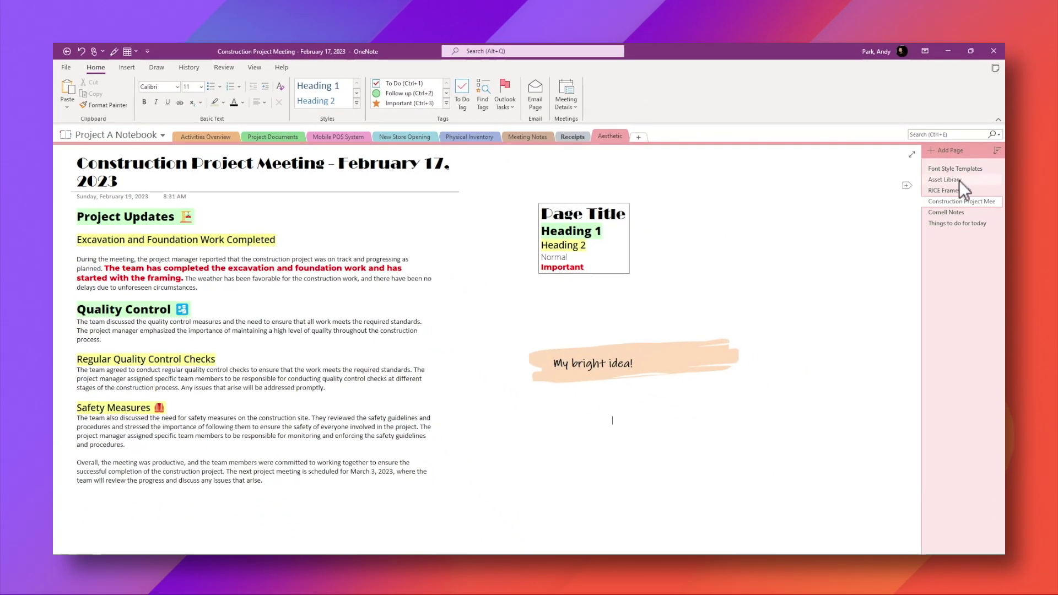
{"action": "left_click", "coordinate": [958, 181]}
{"action": "left_click", "coordinate": [241, 257]}
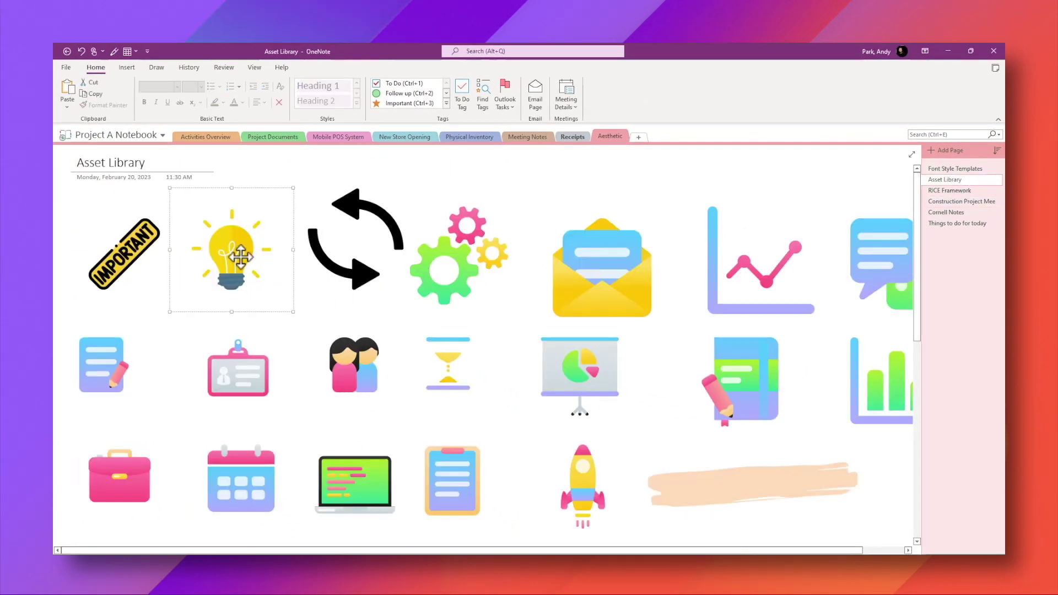
{"action": "left_click", "coordinate": [941, 202]}
{"action": "key", "text": "ctrl+v"}
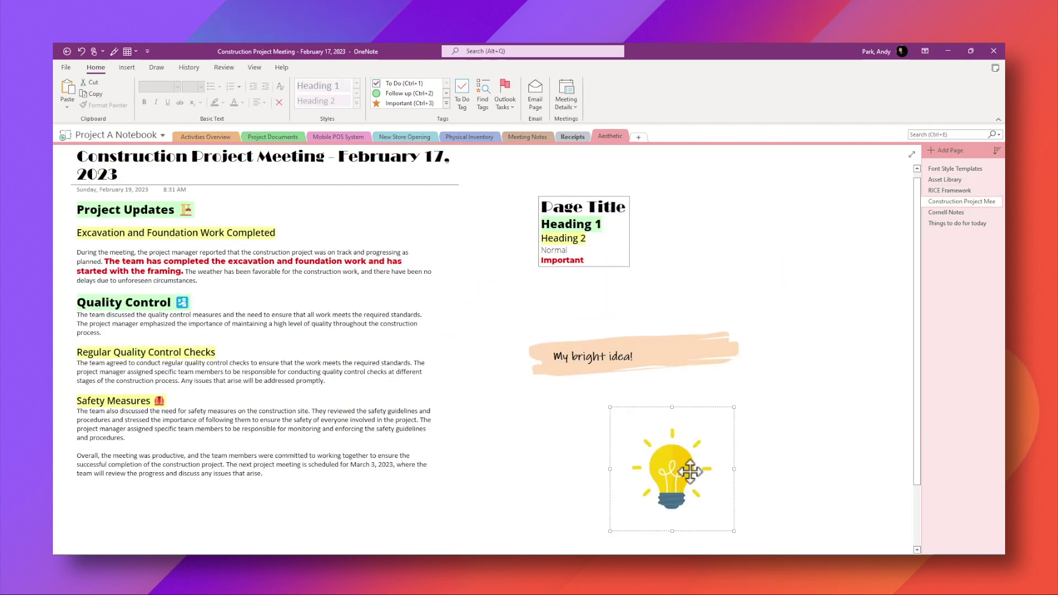
{"action": "left_click_drag", "start_coordinate": [655, 443], "coordinate": [529, 324]}
Step: Paste the curved black arrow above the lightbulb, pointing toward the notes
{"action": "left_click", "coordinate": [944, 180]}
{"action": "left_click", "coordinate": [351, 209]}
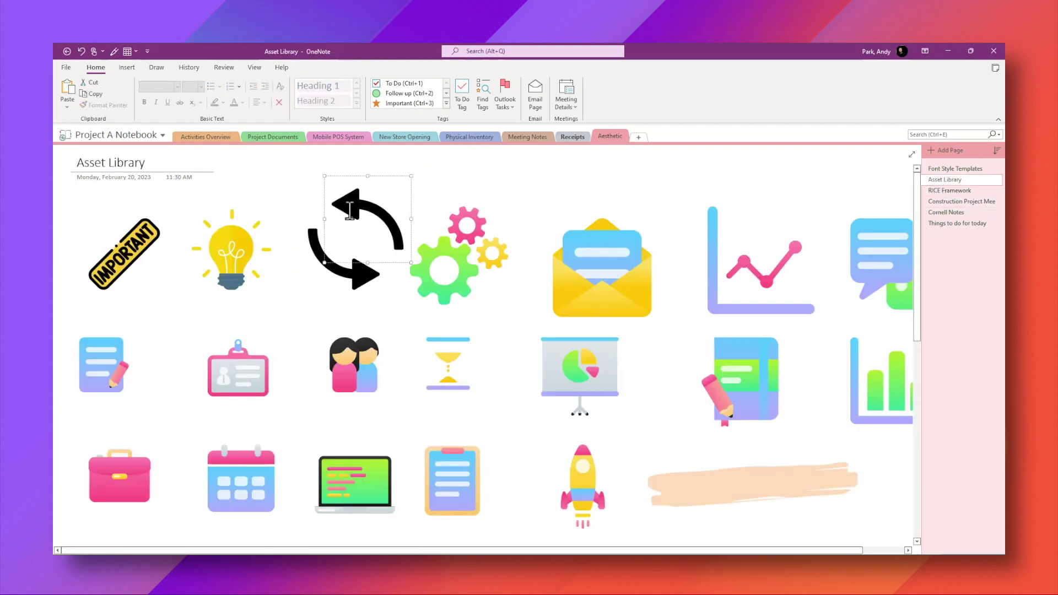
{"action": "left_click", "coordinate": [943, 201]}
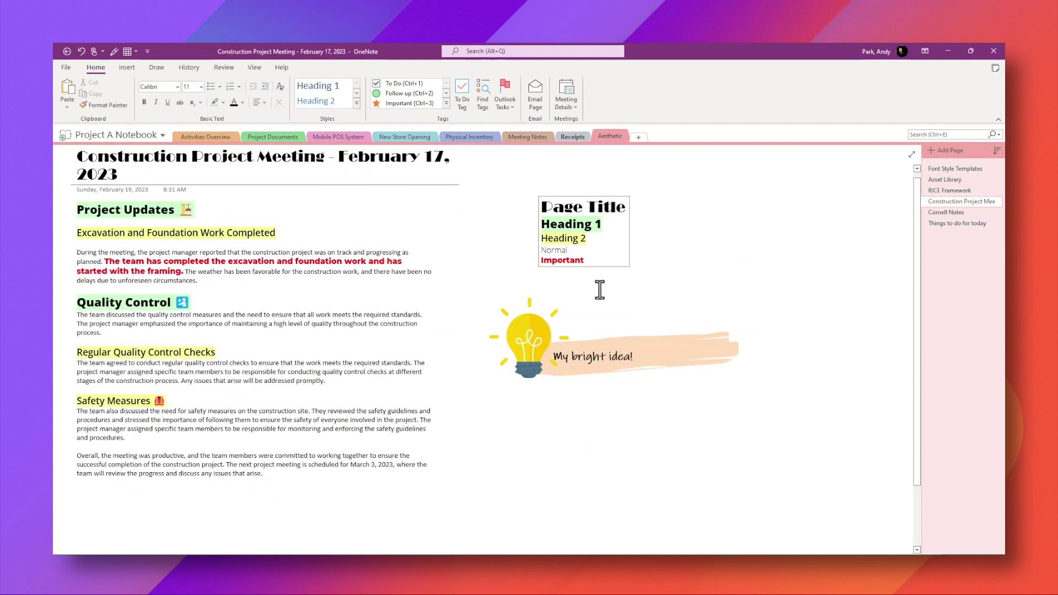
{"action": "key", "text": "ctrl+v"}
{"action": "left_click_drag", "start_coordinate": [644, 467], "coordinate": [465, 284]}
{"action": "left_click", "coordinate": [577, 458]}
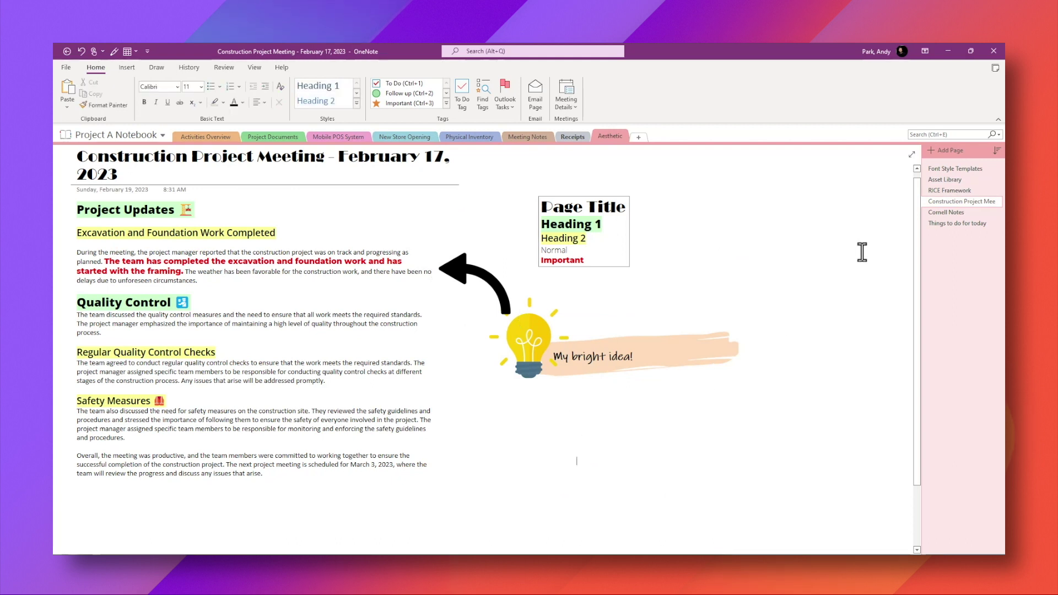
Step: Paste the IMPORTANT sticker and place it beside the Safety Measures section
{"action": "left_click", "coordinate": [946, 180]}
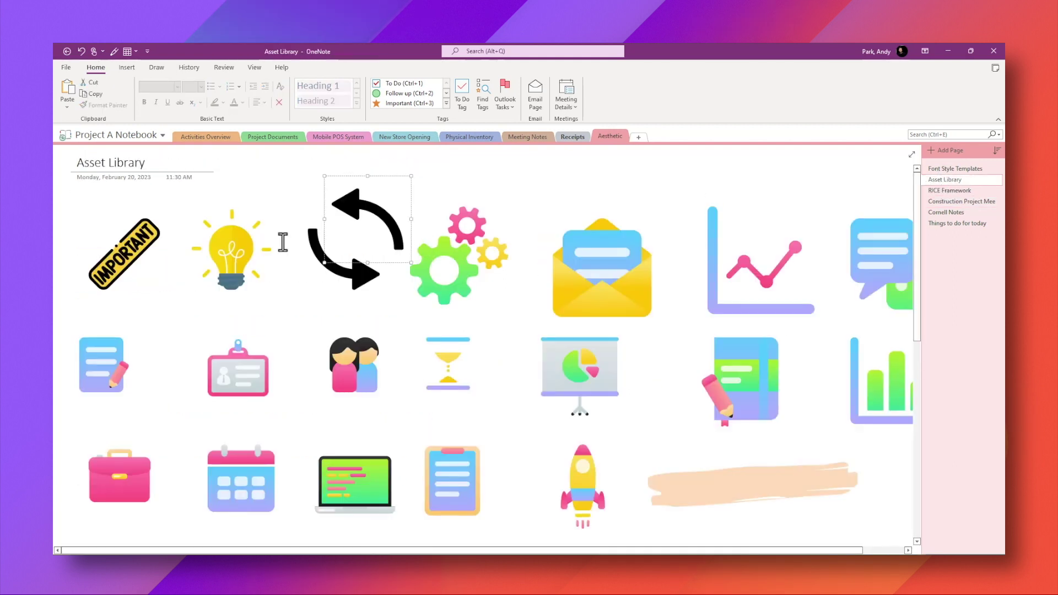
{"action": "left_click", "coordinate": [110, 253]}
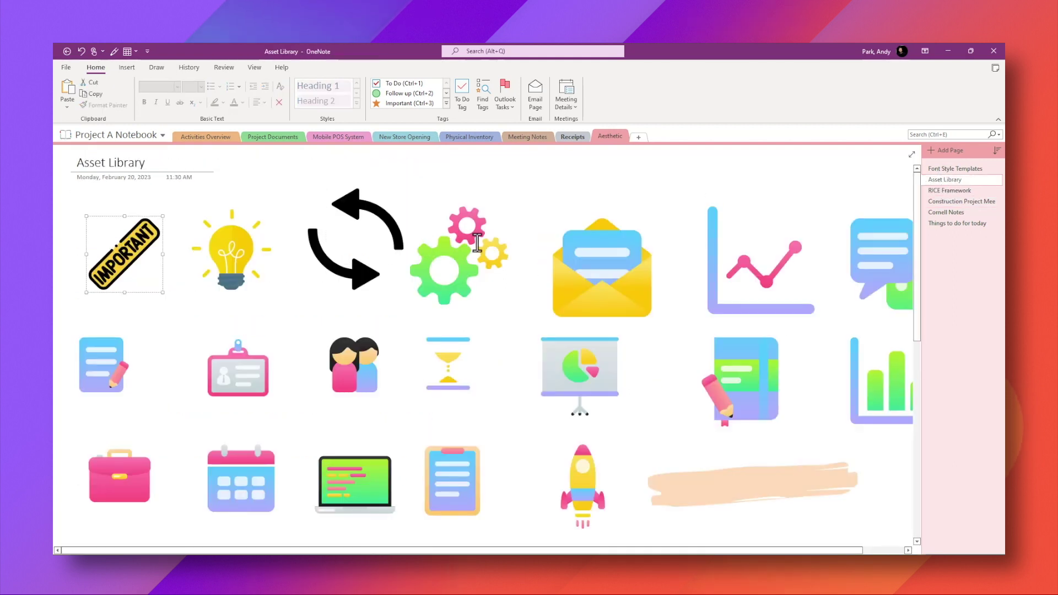
{"action": "left_click", "coordinate": [948, 201]}
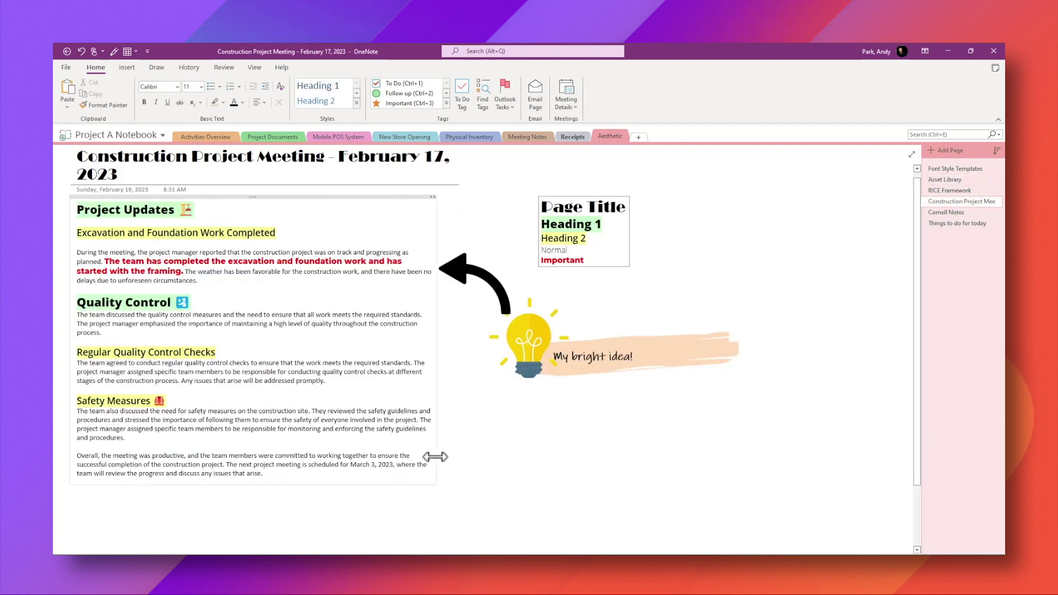
{"action": "key", "text": "ctrl+v"}
{"action": "left_click_drag", "start_coordinate": [617, 503], "coordinate": [447, 437]}
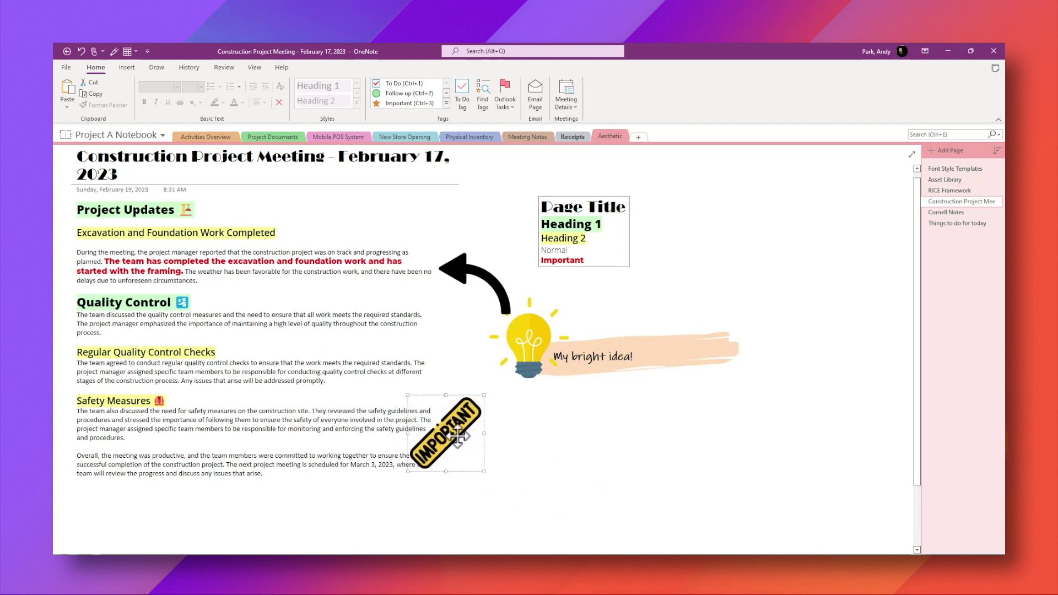
{"action": "left_click", "coordinate": [572, 481]}
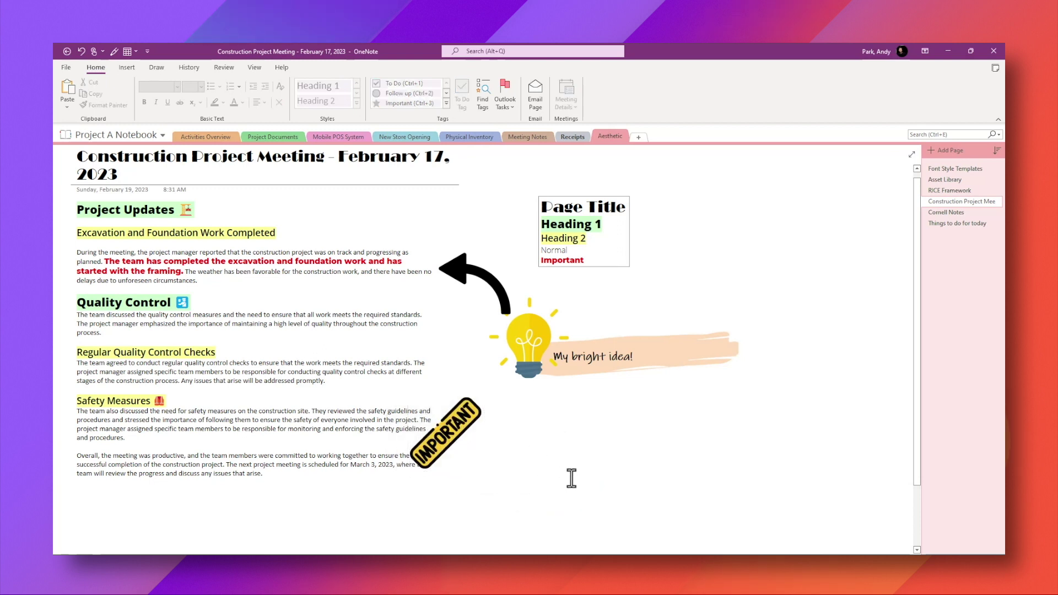
{"action": "left_click", "coordinate": [609, 454]}
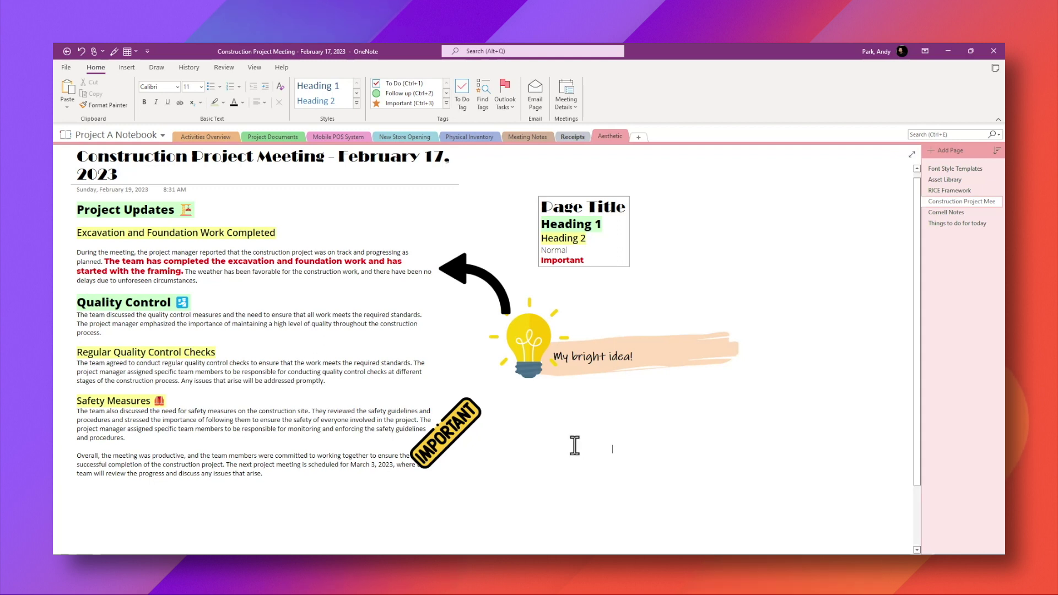
{"action": "left_click", "coordinate": [541, 437]}
Step: Wrap all the meeting notes in a 1x1 table shaded light blue with its borders hidden
{"action": "left_click", "coordinate": [258, 199]}
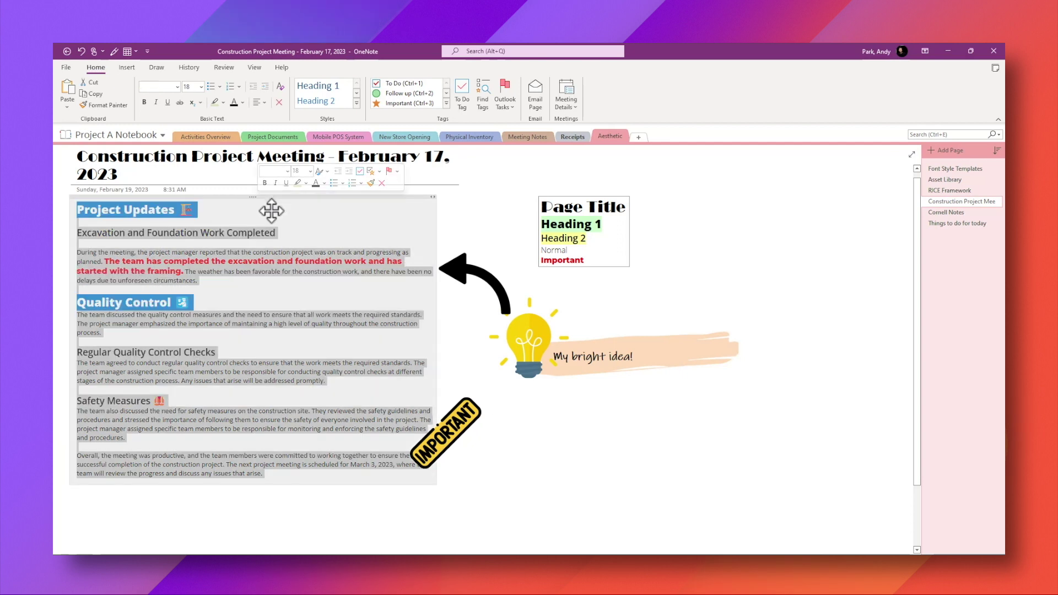
{"action": "left_click", "coordinate": [314, 221]}
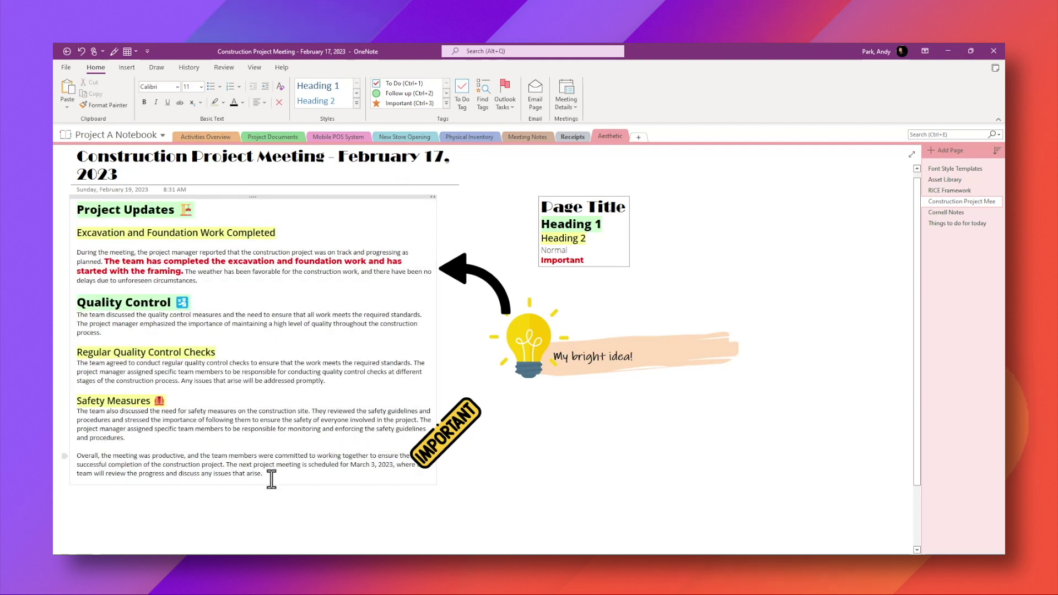
{"action": "left_click_drag", "start_coordinate": [271, 480], "coordinate": [74, 206]}
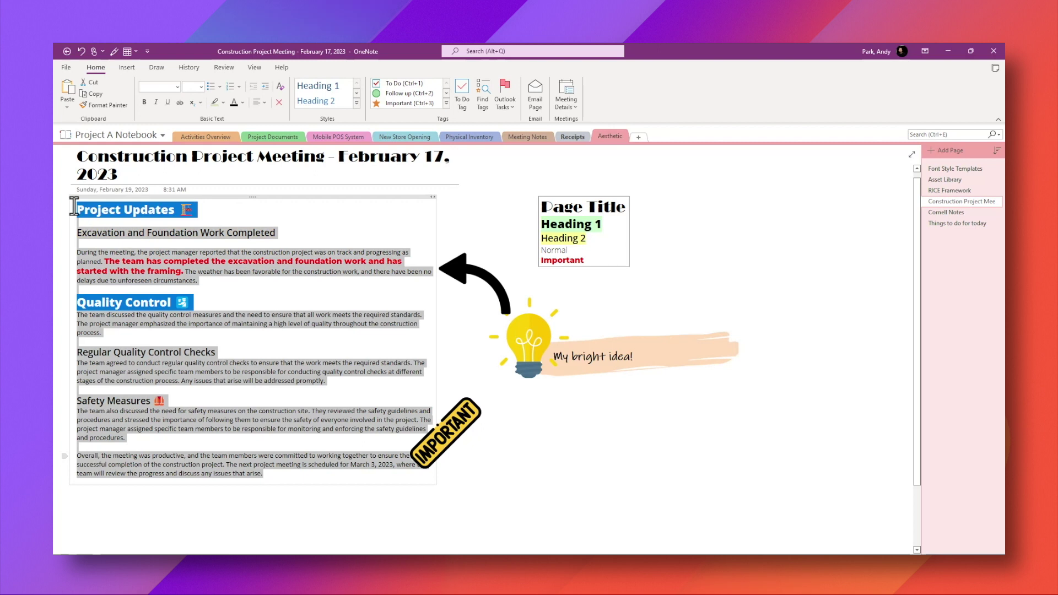
{"action": "left_click", "coordinate": [128, 69]}
{"action": "left_click", "coordinate": [101, 105]}
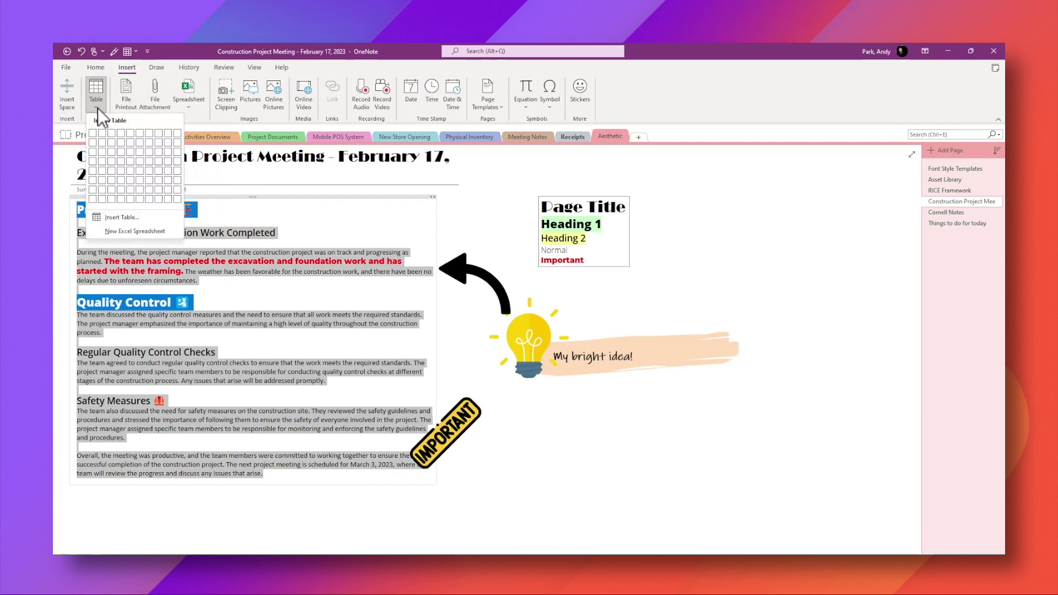
{"action": "left_click", "coordinate": [93, 134]}
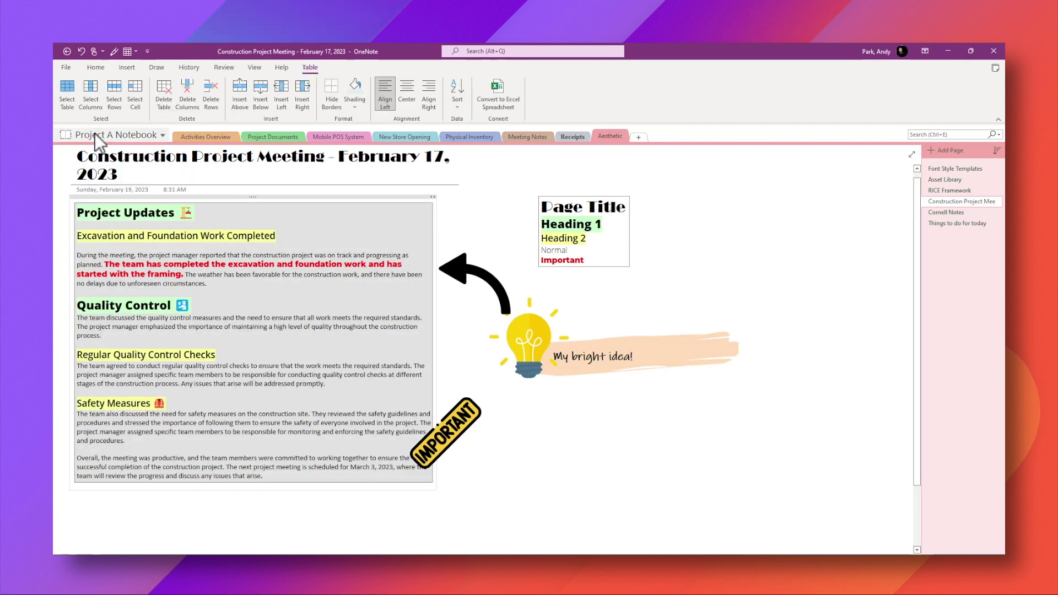
{"action": "left_click", "coordinate": [355, 106]}
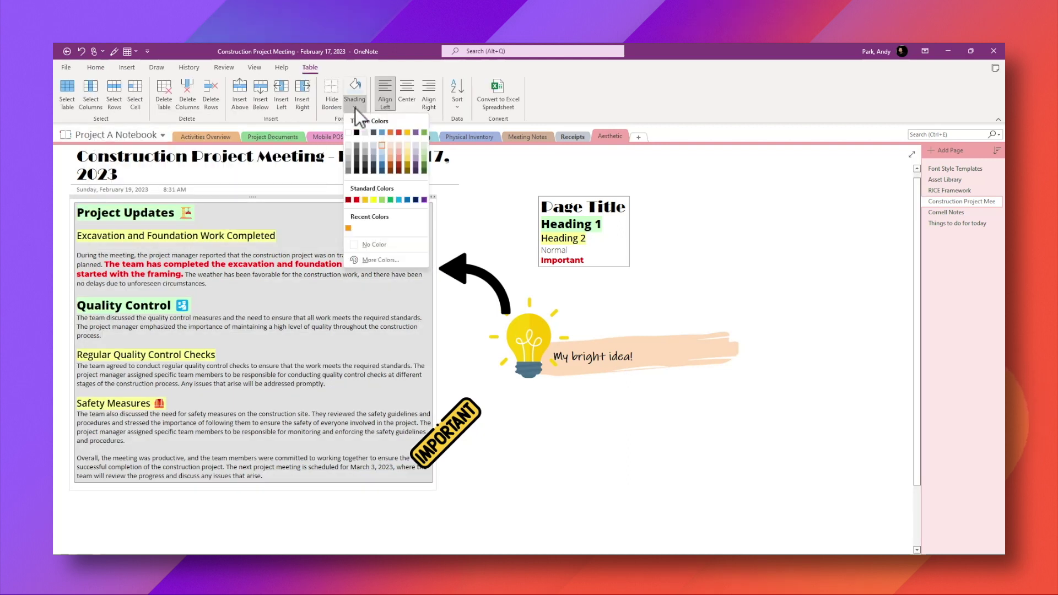
{"action": "left_click", "coordinate": [383, 146]}
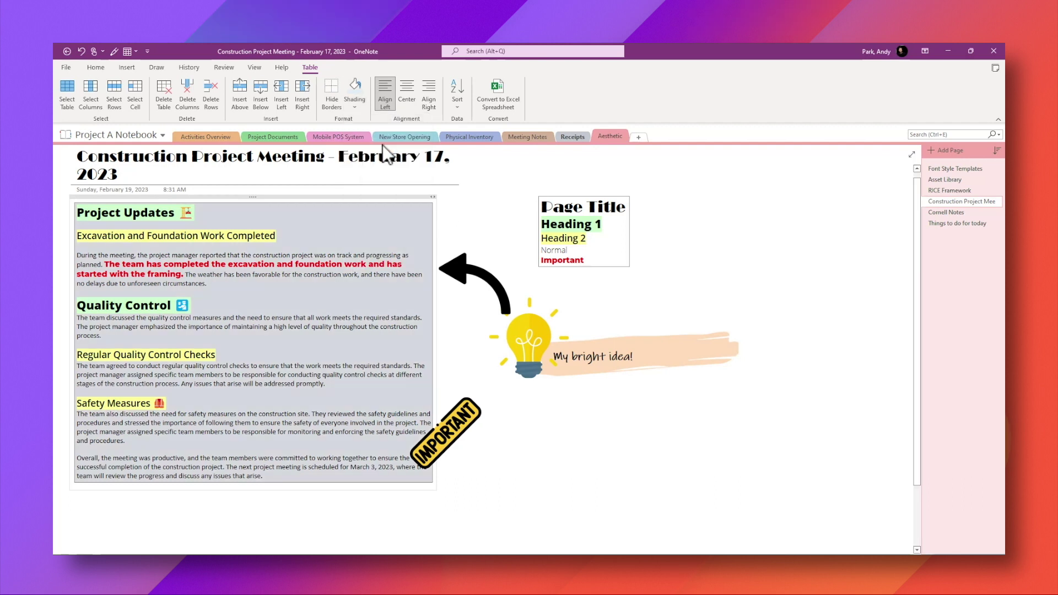
{"action": "left_click", "coordinate": [332, 87]}
{"action": "left_click", "coordinate": [244, 402]}
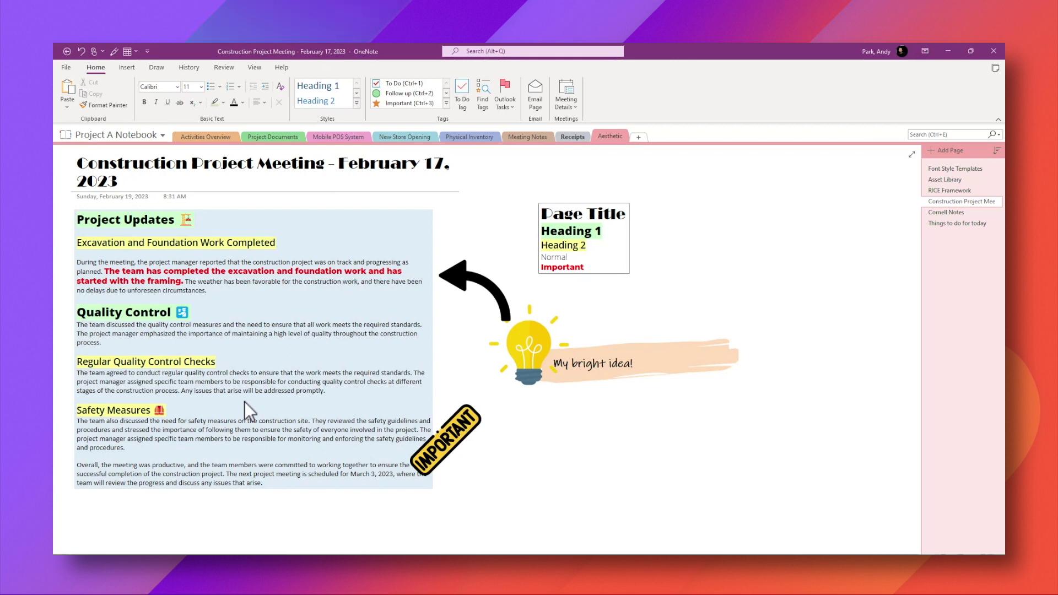
Step: Type a 'Todos:' heading, paste the task list as plain text, and make the ten lines to-do checkboxes
{"action": "left_click", "coordinate": [78, 514]}
{"action": "type", "text": "Todos:"}
{"action": "key", "text": "Return"}
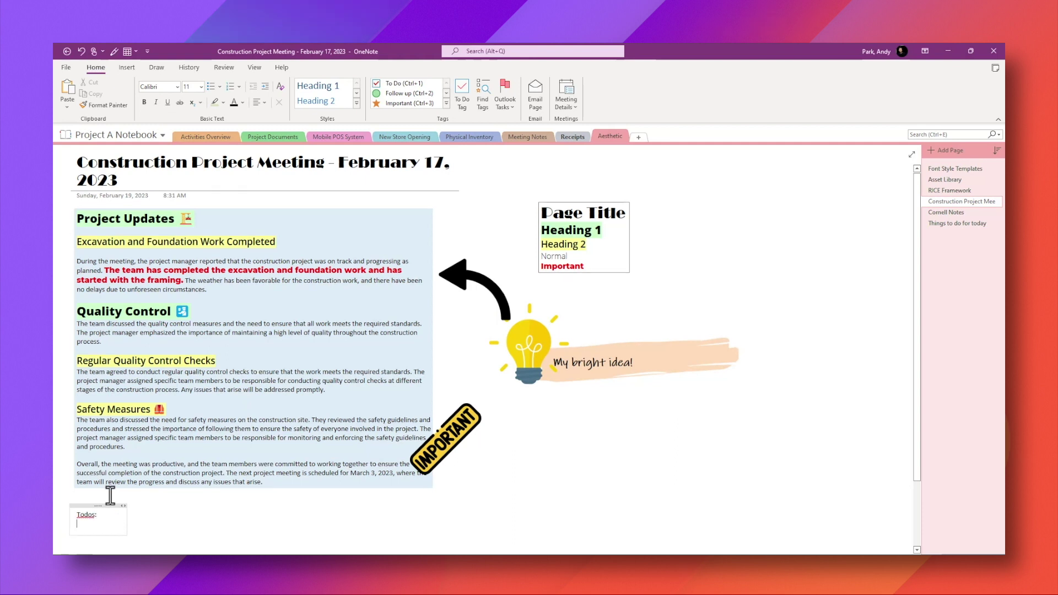
{"action": "right_click", "coordinate": [87, 526]}
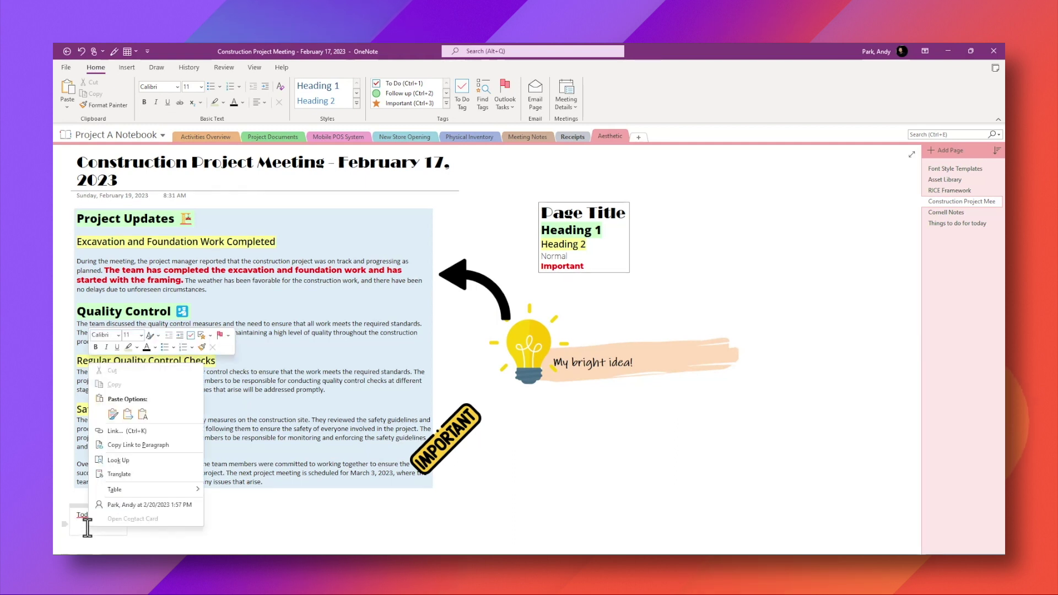
{"action": "left_click", "coordinate": [144, 415]}
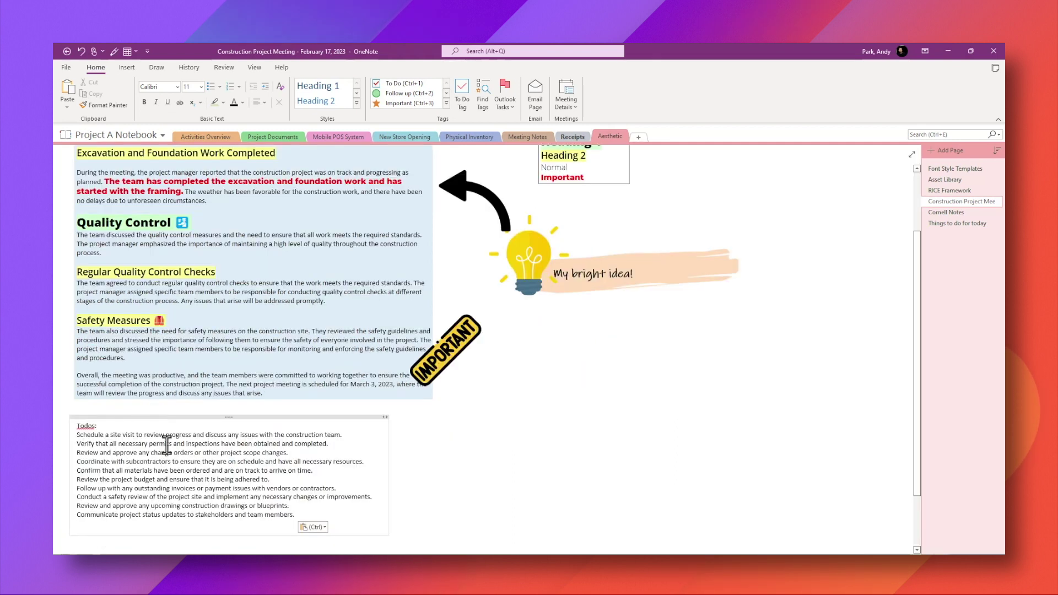
{"action": "left_click_drag", "start_coordinate": [315, 514], "coordinate": [71, 437]}
{"action": "key", "text": "ctrl+1"}
Step: Make the Todos: heading bold at 18 pt
{"action": "triple_click", "coordinate": [123, 428]}
{"action": "key", "text": "ctrl+b"}
{"action": "key", "text": "ctrl+shift+period"}
{"action": "key", "text": "ctrl+shift+period"}
{"action": "key", "text": "ctrl+shift+period"}
{"action": "key", "text": "ctrl+shift+period"}
{"action": "left_click", "coordinate": [167, 428]}
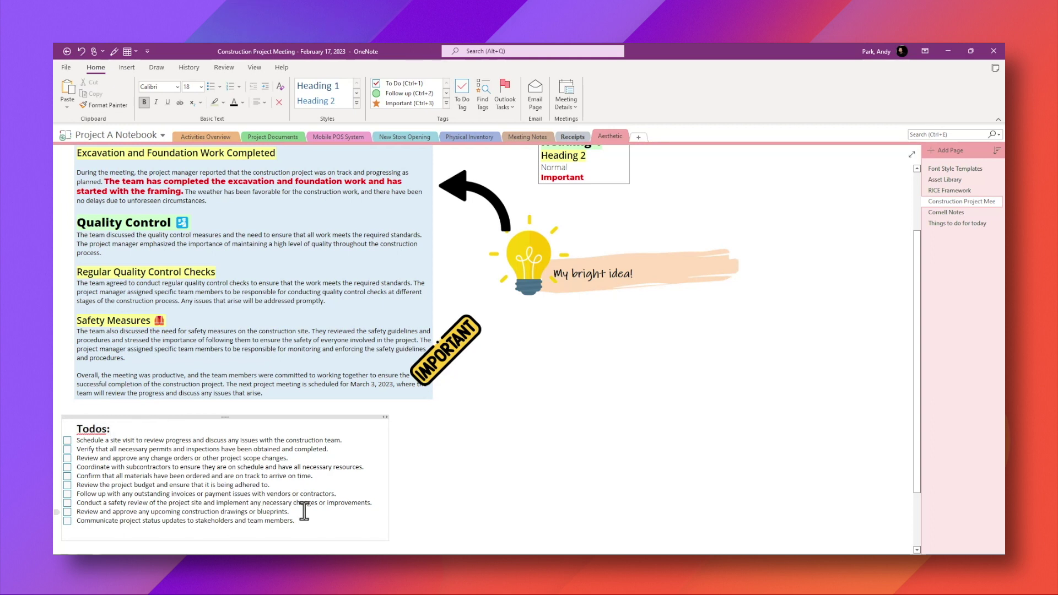
Step: Wrap the Todos block in a 1x1 table shaded light green with hidden borders
{"action": "left_click_drag", "start_coordinate": [308, 521], "coordinate": [71, 427]}
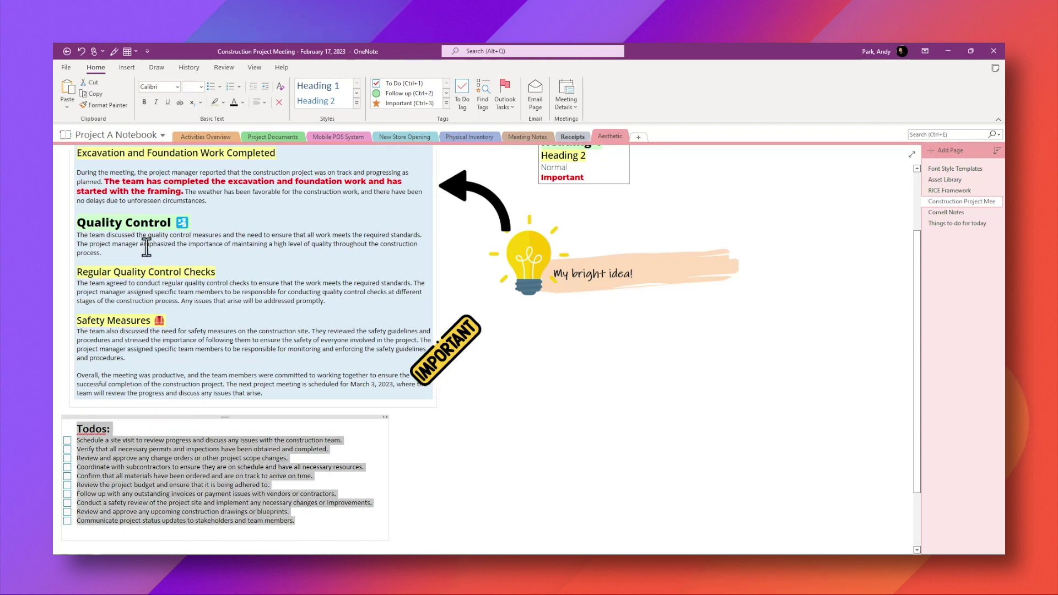
{"action": "left_click", "coordinate": [120, 66]}
{"action": "left_click", "coordinate": [98, 102]}
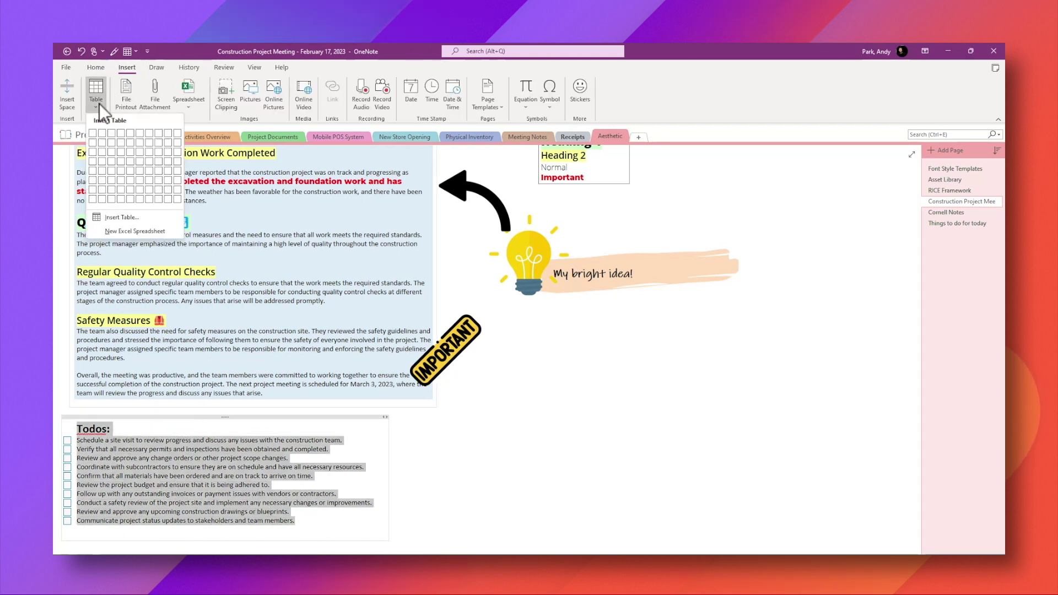
{"action": "left_click", "coordinate": [92, 134]}
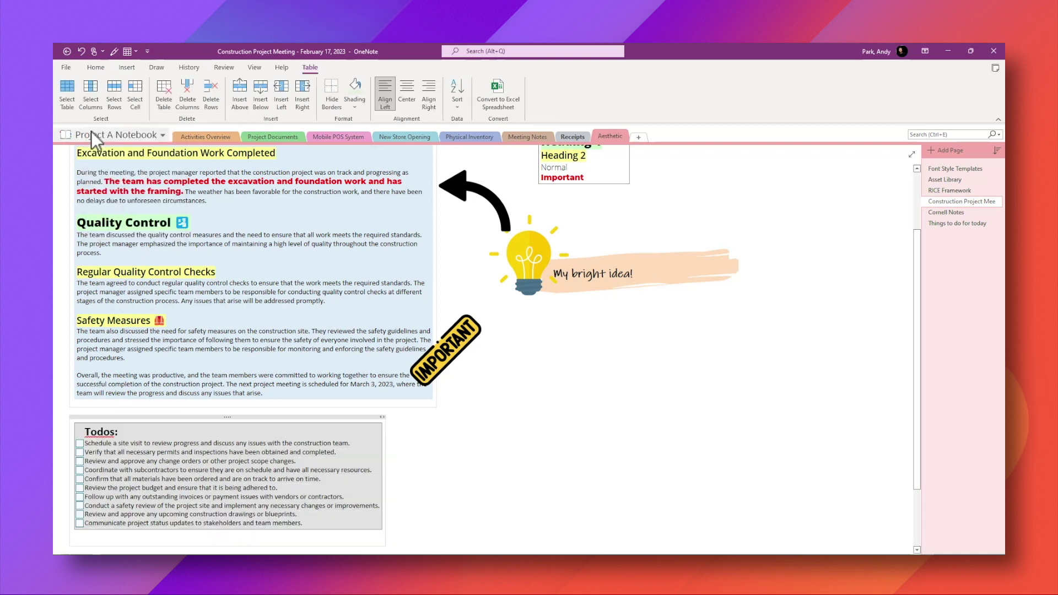
{"action": "left_click", "coordinate": [355, 107]}
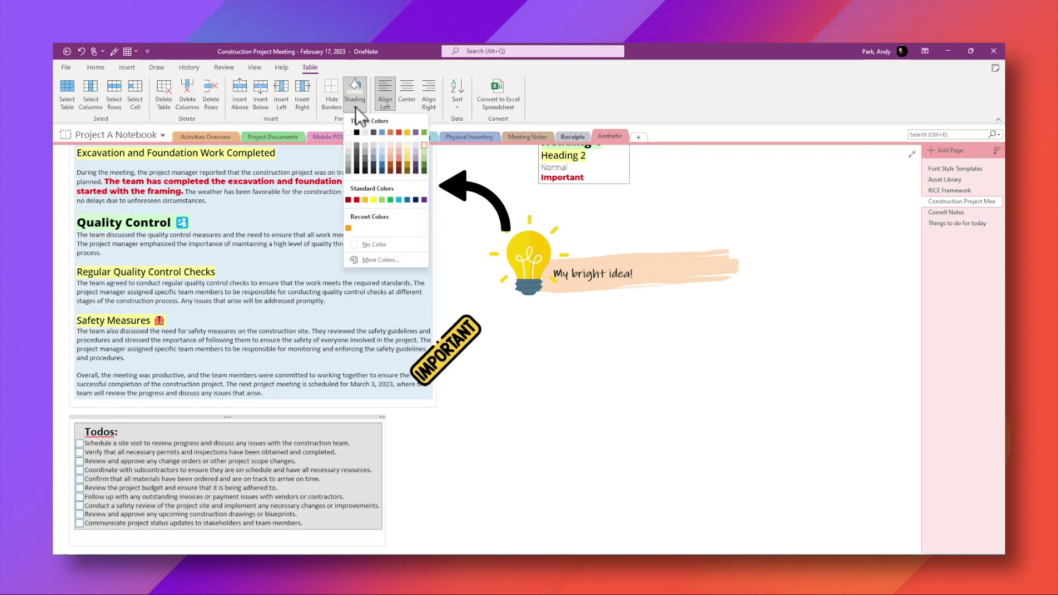
{"action": "left_click", "coordinate": [425, 147]}
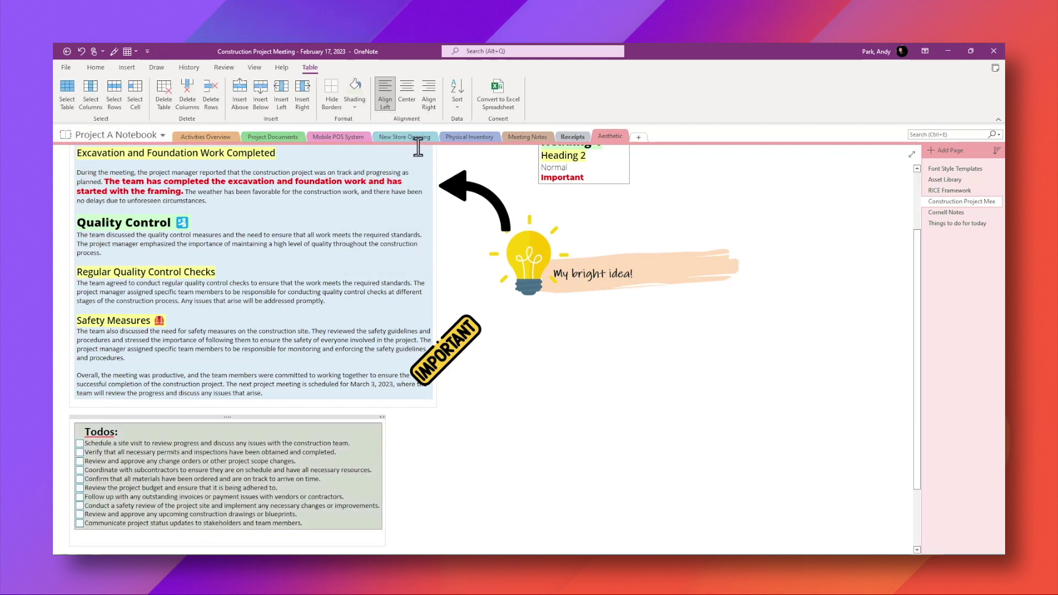
{"action": "left_click", "coordinate": [331, 89]}
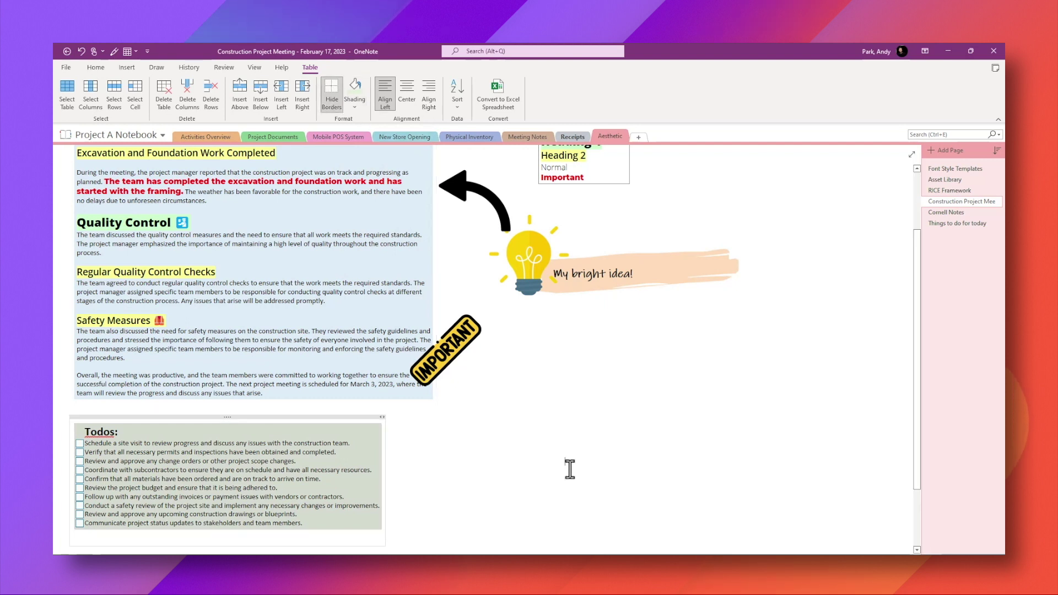
{"action": "left_click", "coordinate": [565, 463]}
{"action": "scroll", "coordinate": [560, 449], "scroll_direction": "up", "scroll_amount": 3}
{"action": "scroll", "coordinate": [560, 449], "scroll_direction": "down", "scroll_amount": 4}
{"action": "scroll", "coordinate": [439, 431], "scroll_direction": "up", "scroll_amount": 3}
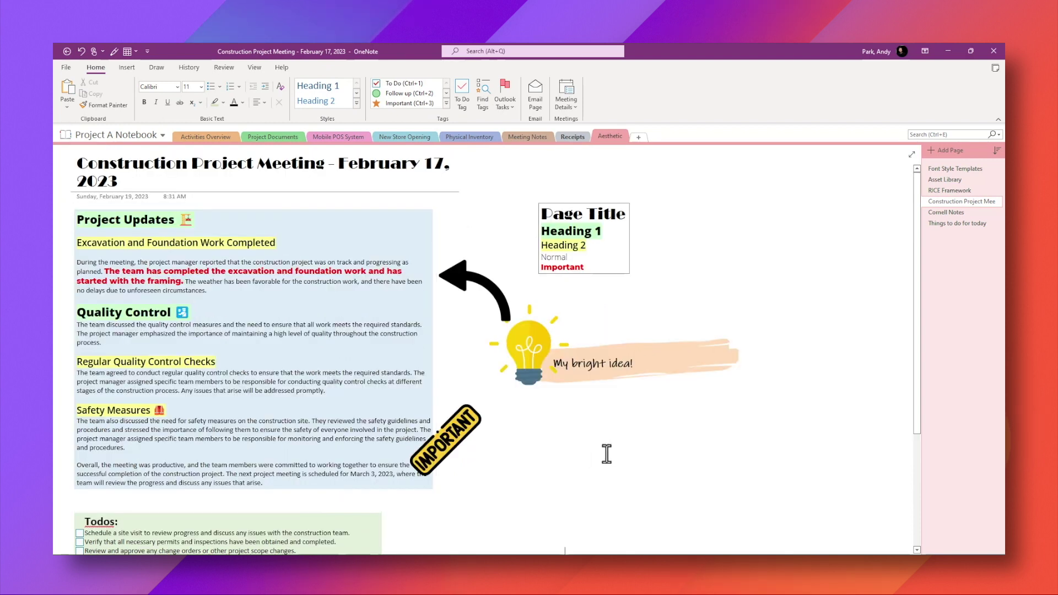
{"action": "scroll", "coordinate": [607, 454], "scroll_direction": "down", "scroll_amount": 4}
{"action": "scroll", "coordinate": [607, 454], "scroll_direction": "up", "scroll_amount": 4}
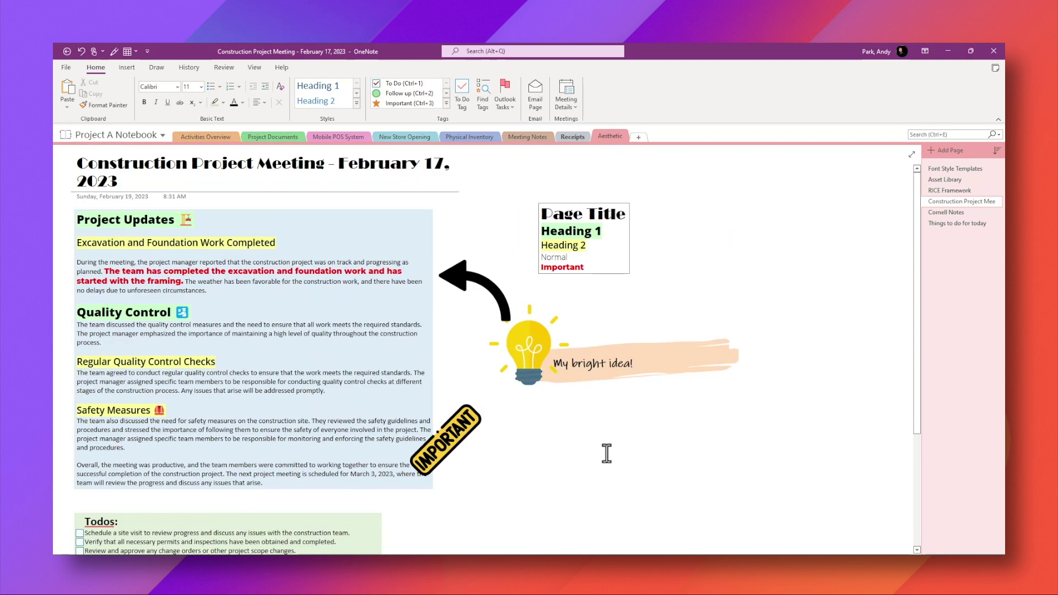